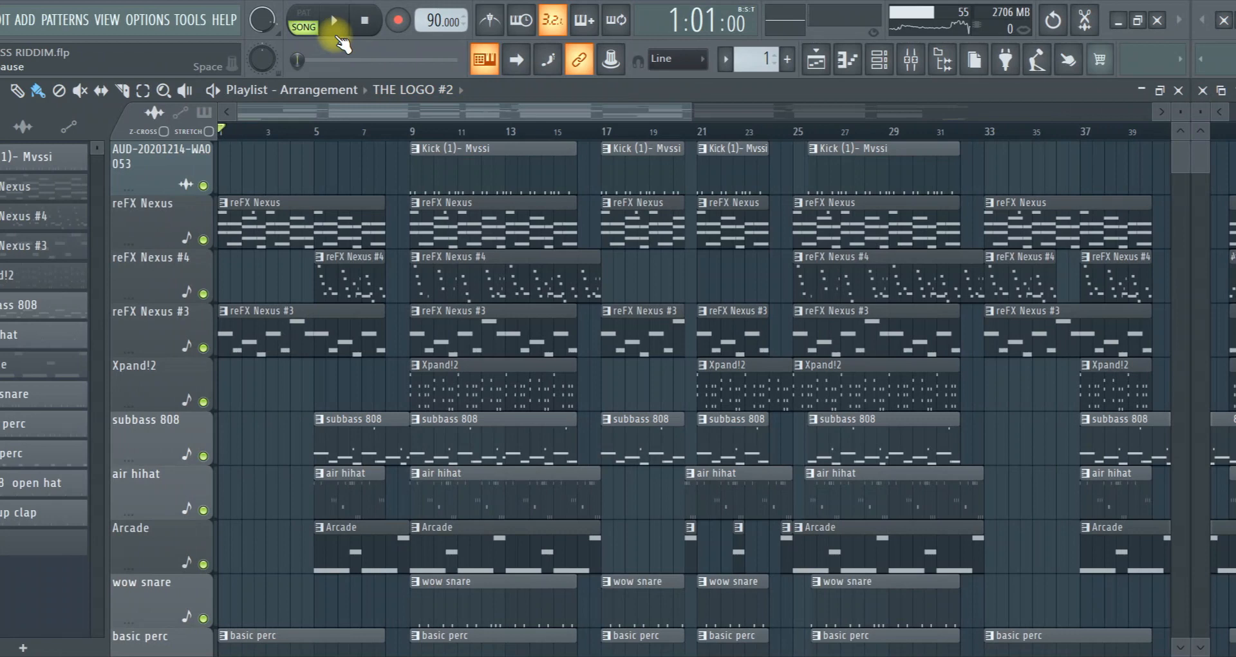
Play the full song arrangement, then close and reopen the playlist.
left_click(380, 20)
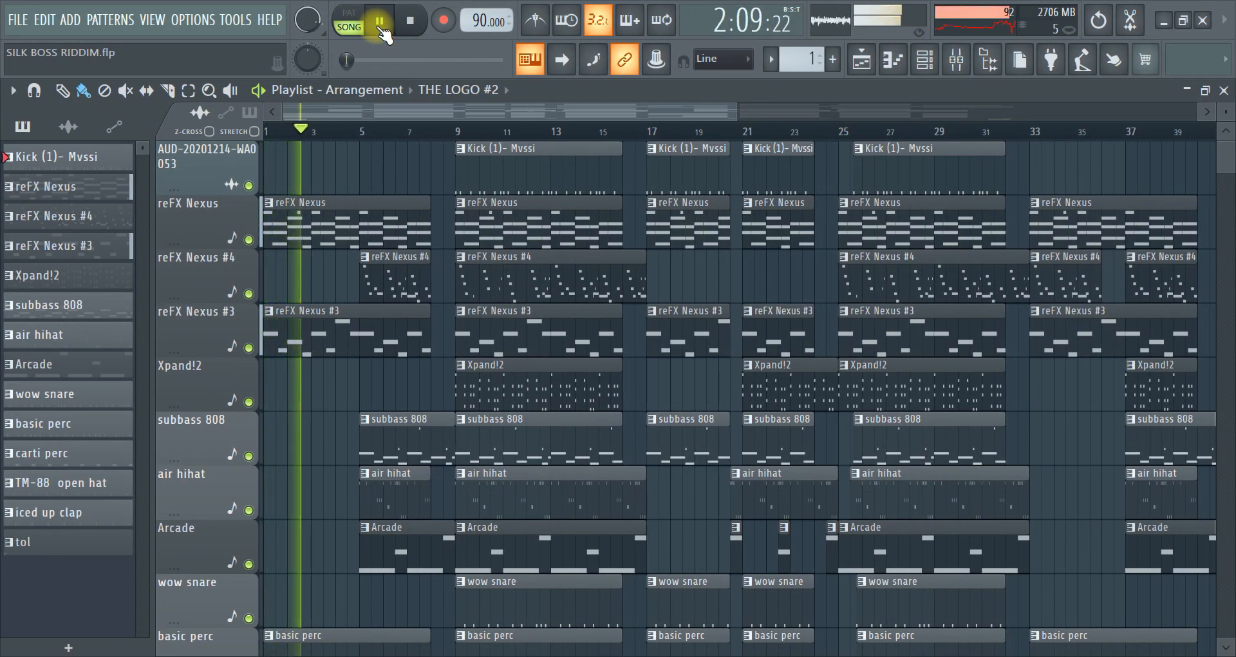
left_click(1223, 91)
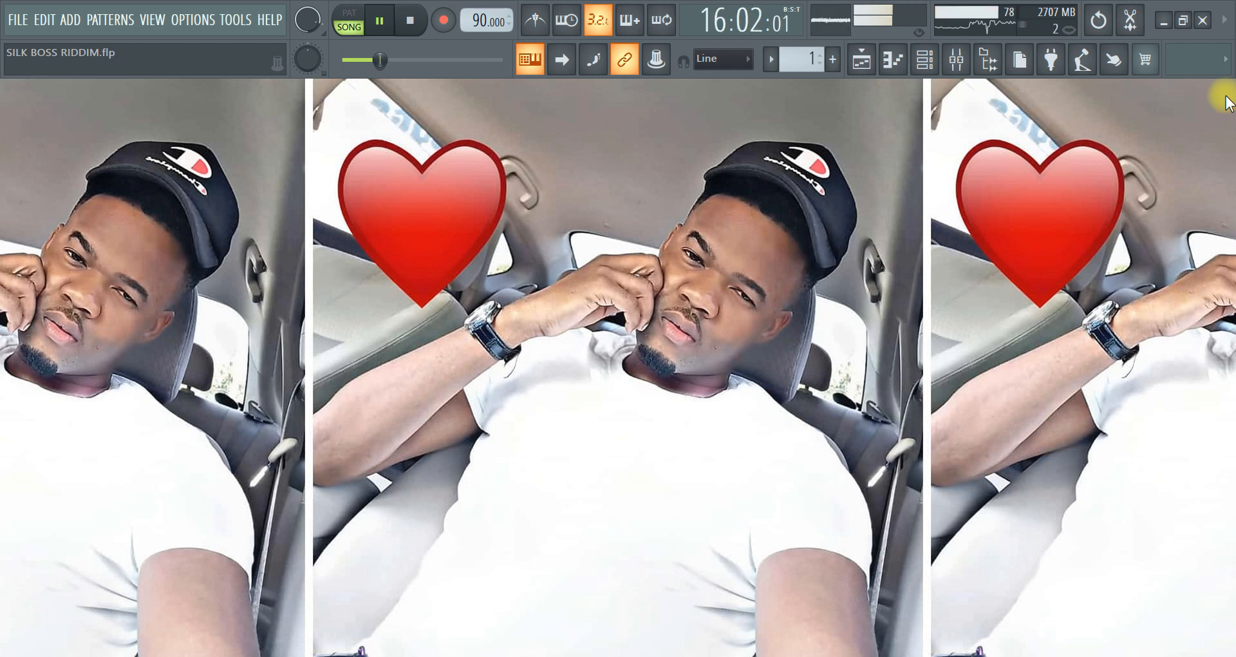
left_click(971, 68)
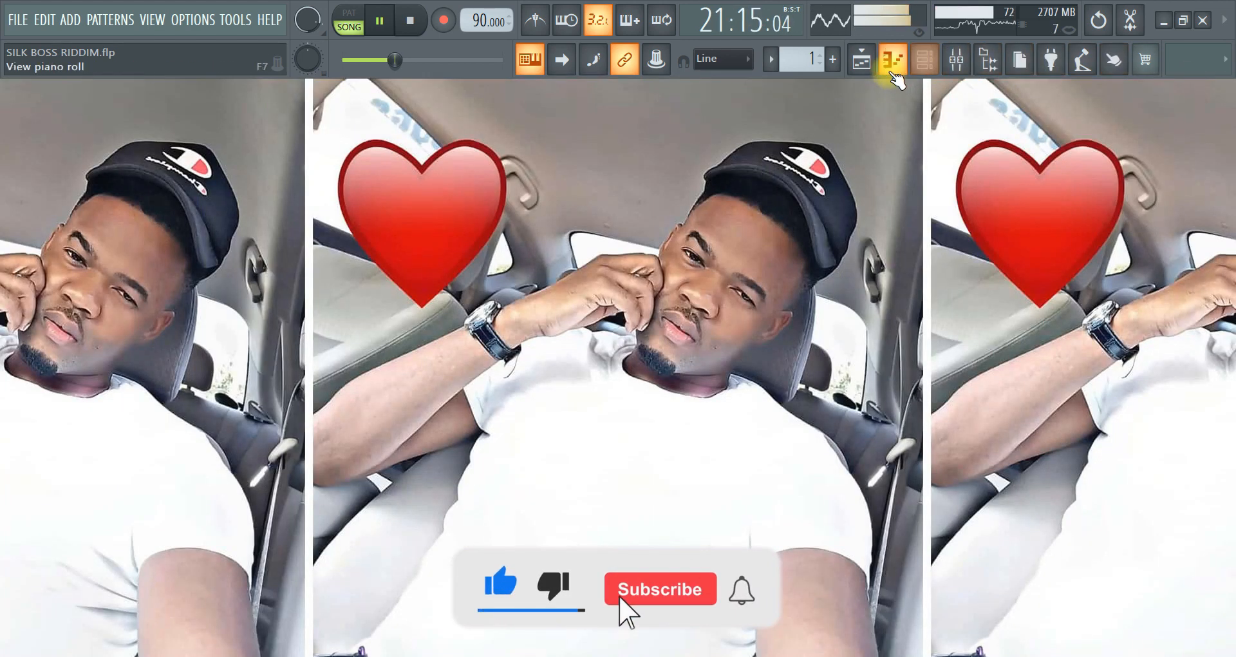
left_click(893, 60)
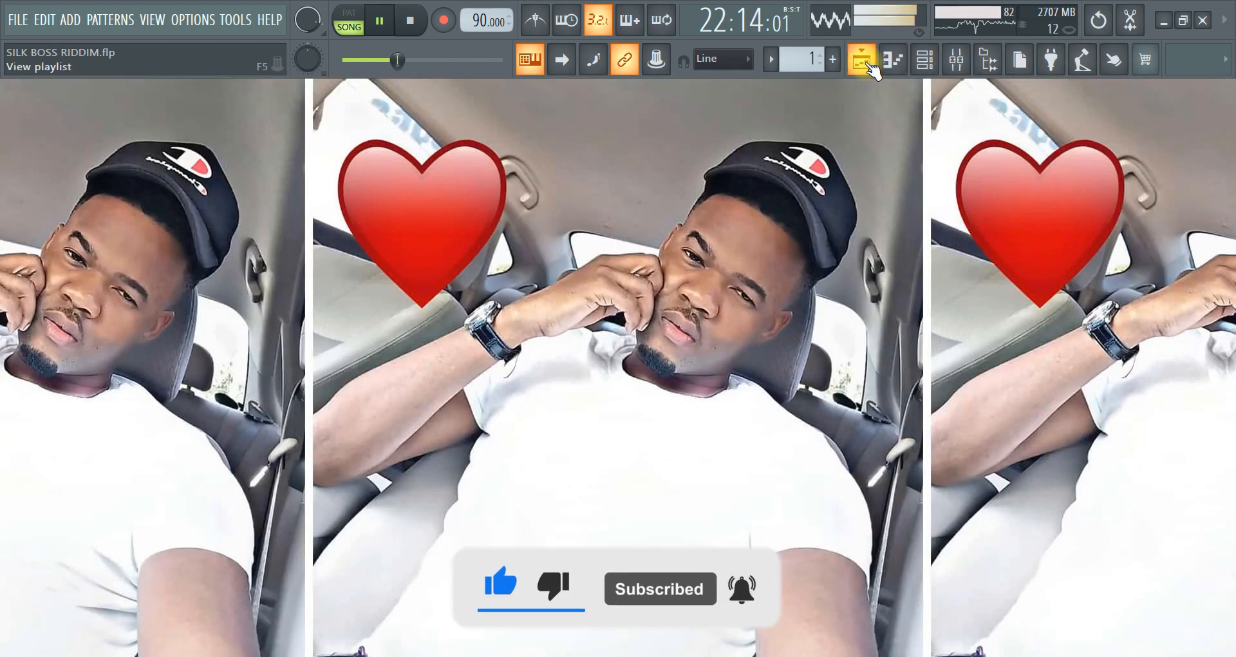
left_click(864, 61)
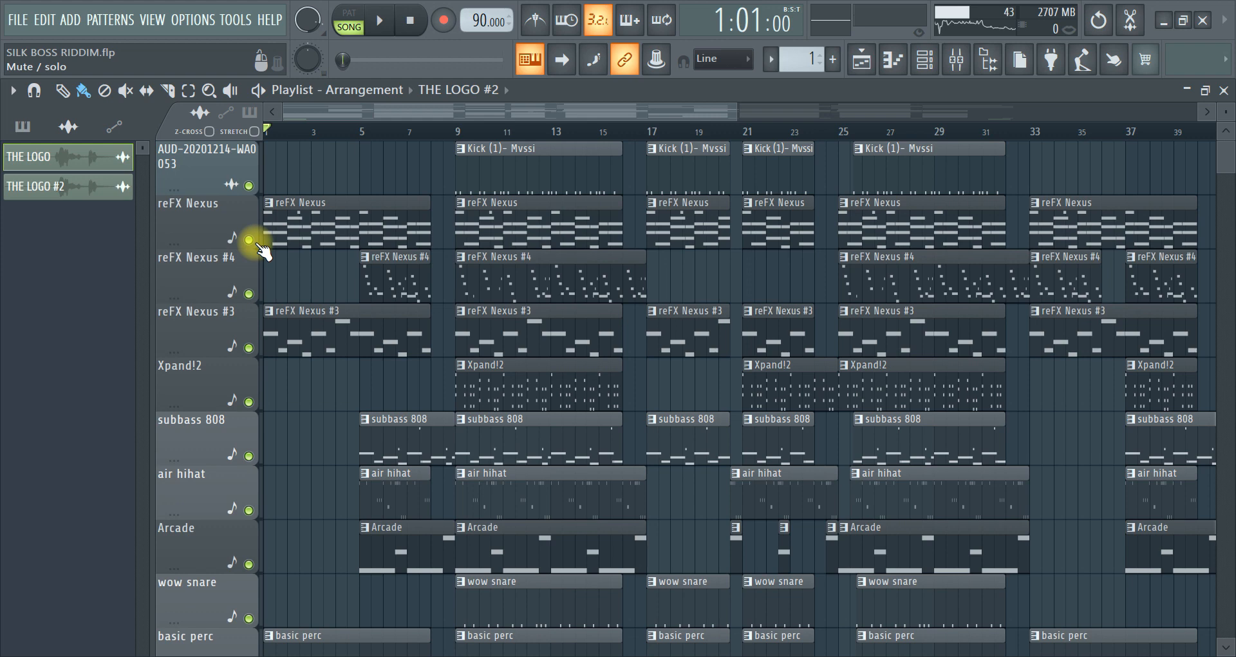
Open the first reFX Nexus pattern in the piano roll and examine its chord notes from bar 1 onward.
double_click(295, 226)
scroll(258, 209, "up", 3)
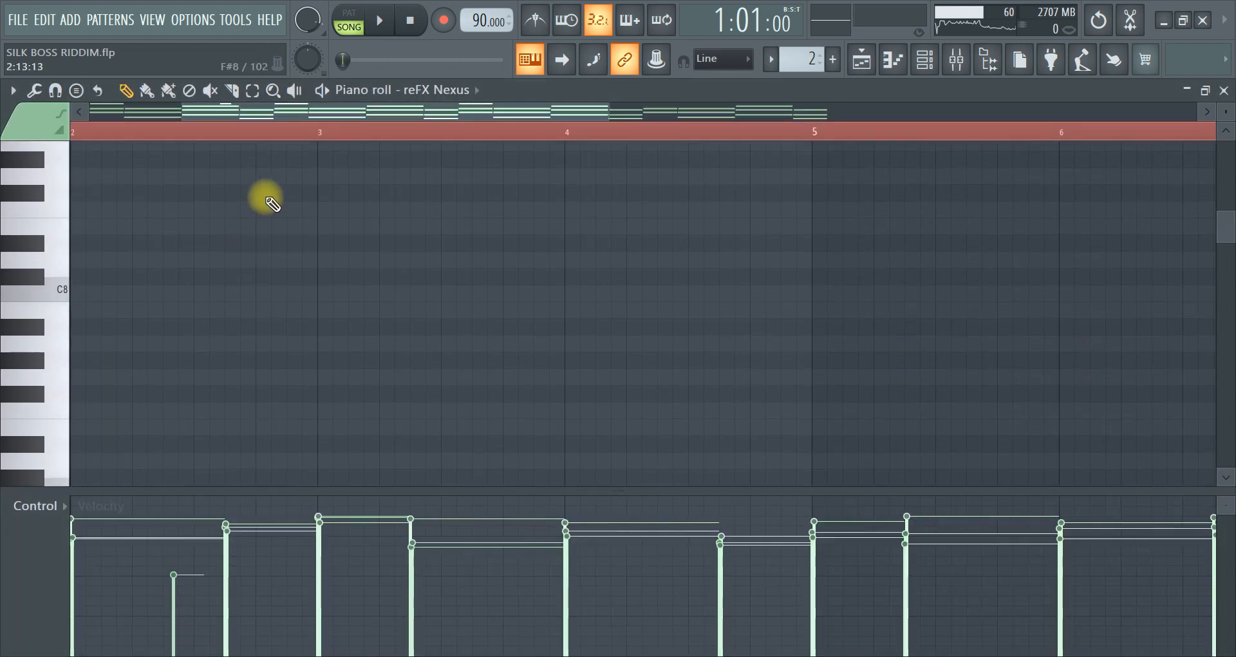
scroll(270, 196, "down", 12)
scroll(273, 206, "down", 3)
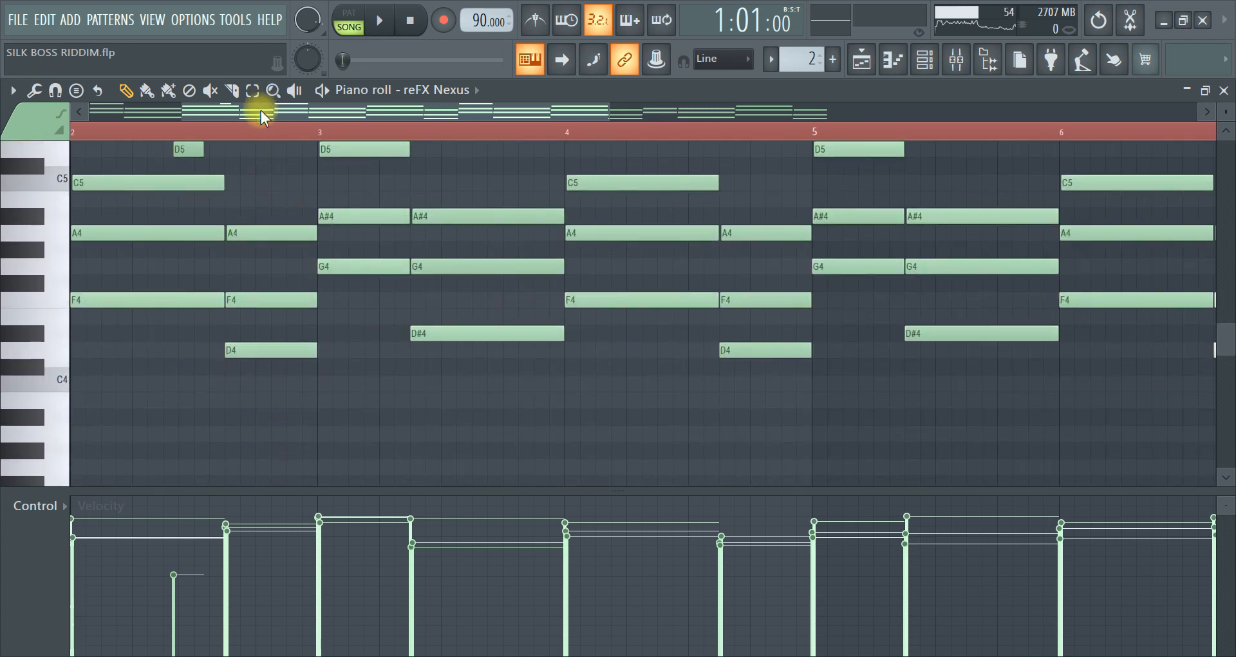
left_click_drag(261, 110, 62, 122)
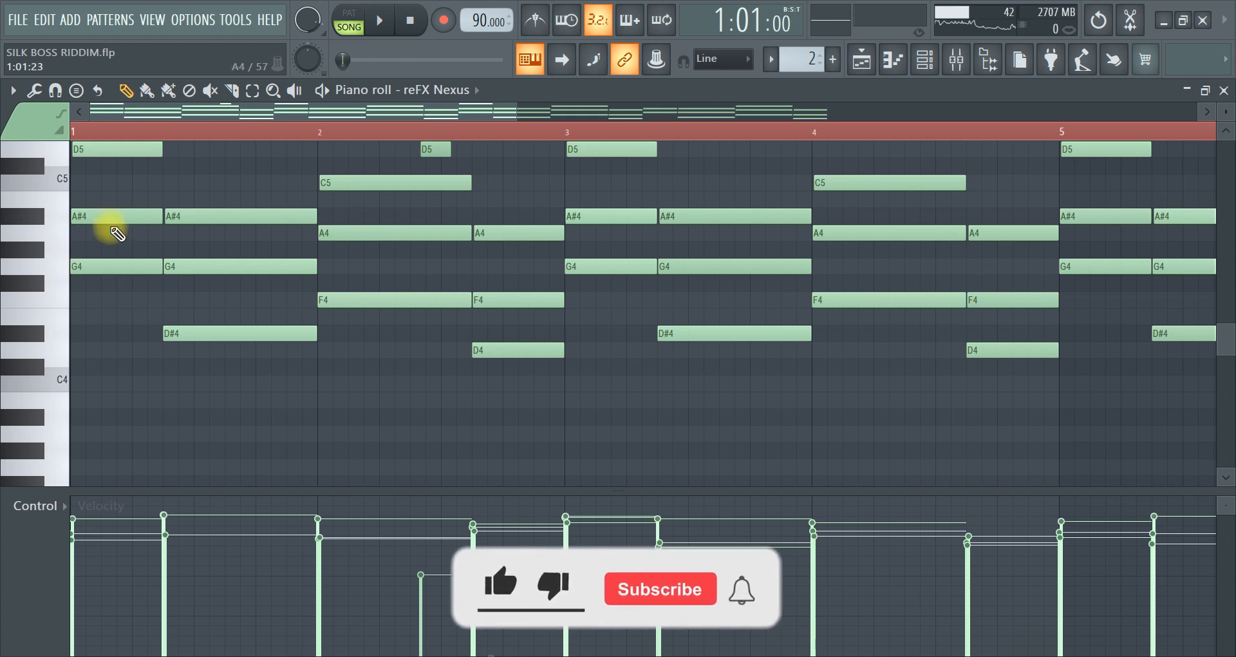
scroll(677, 128, "down", 4)
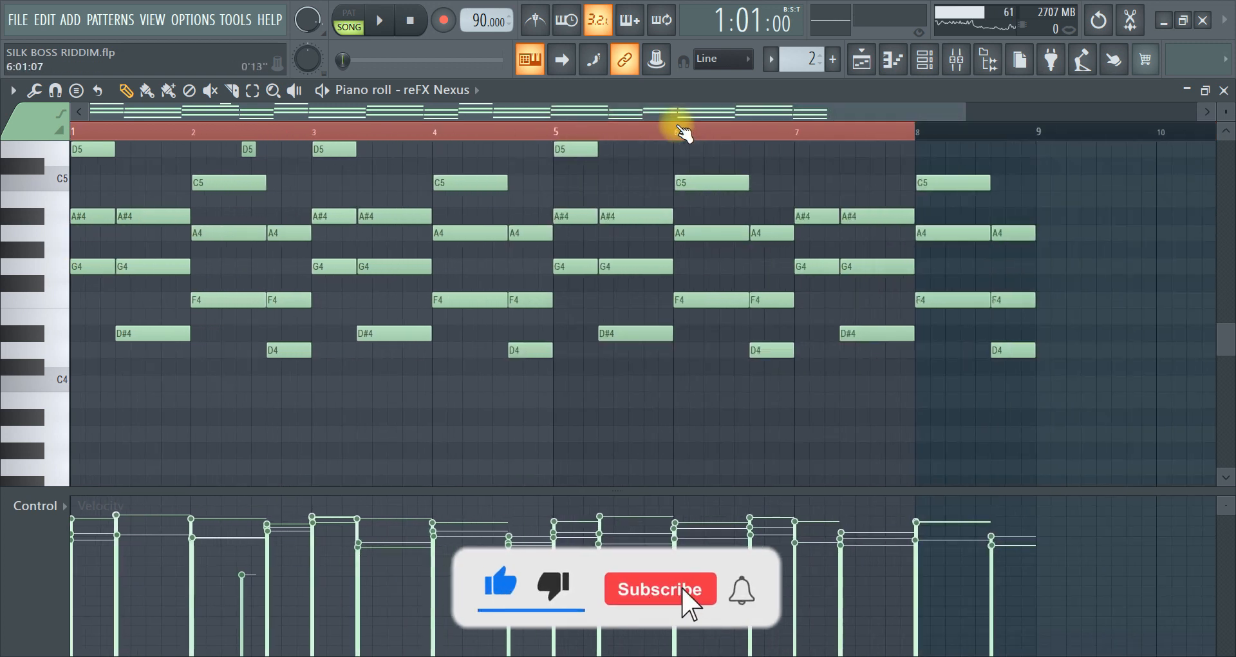
scroll(681, 130, "down", 1)
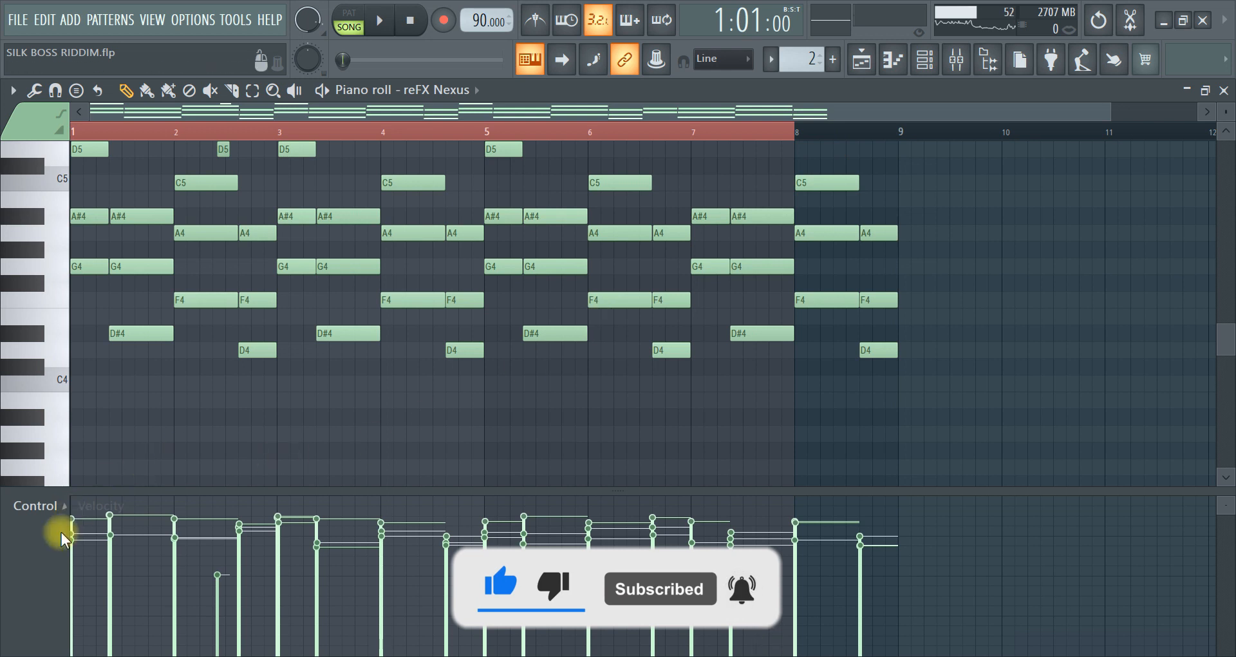
scroll(153, 250, "up", 3)
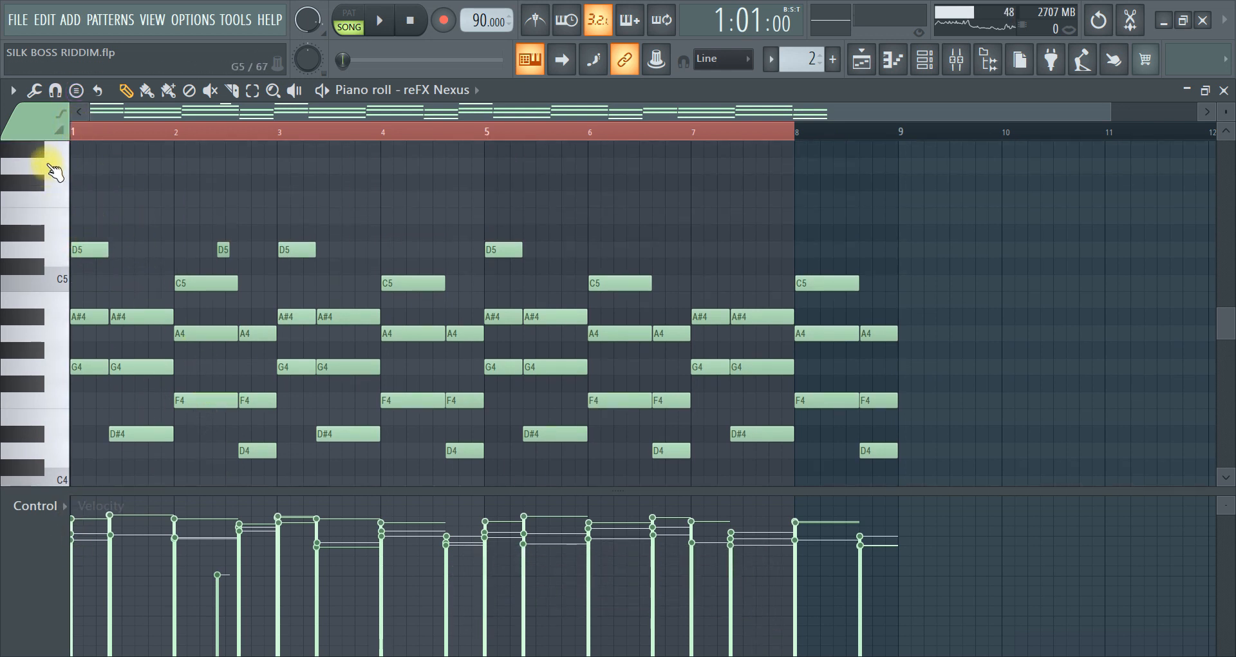
Review the Strum tool's settings without applying them, and inspect the staggered note starts of the chord change in bar 4.
left_click(34, 90)
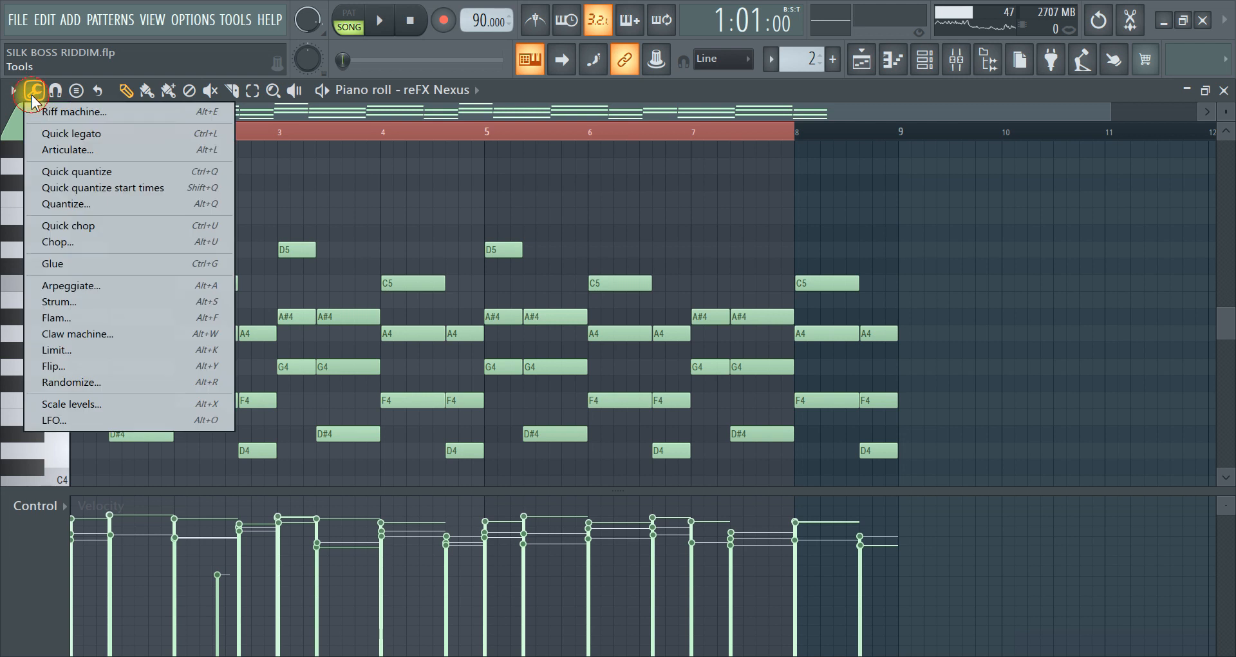
left_click(59, 304)
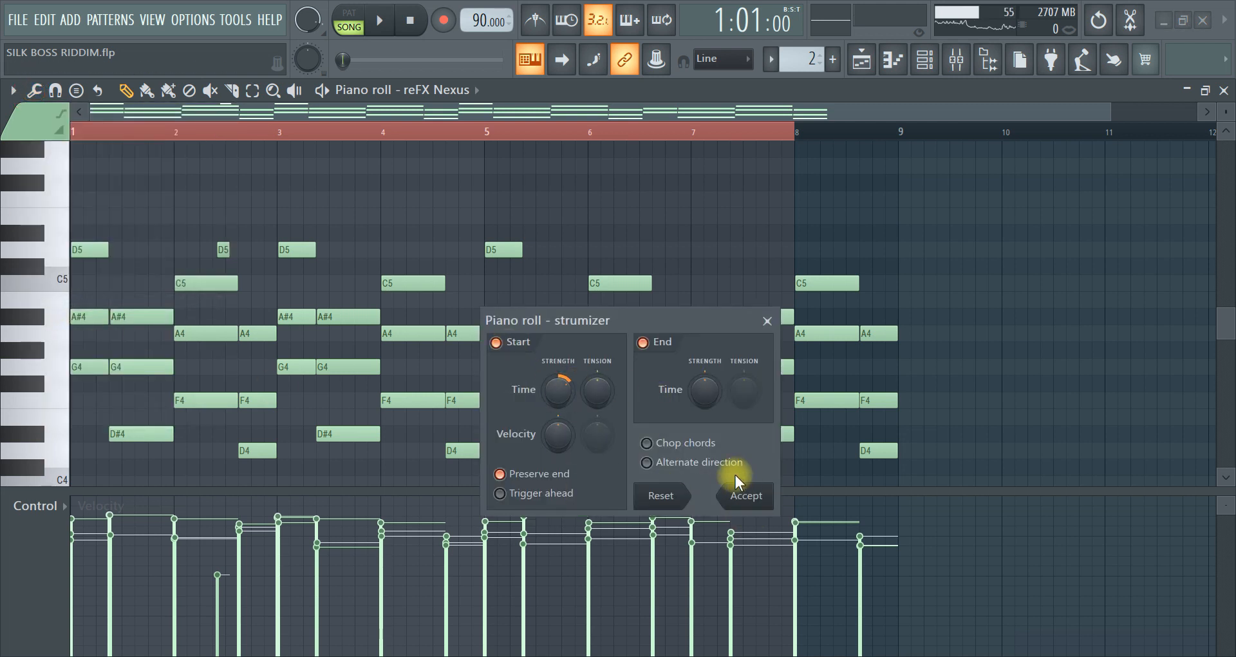
left_click(767, 320)
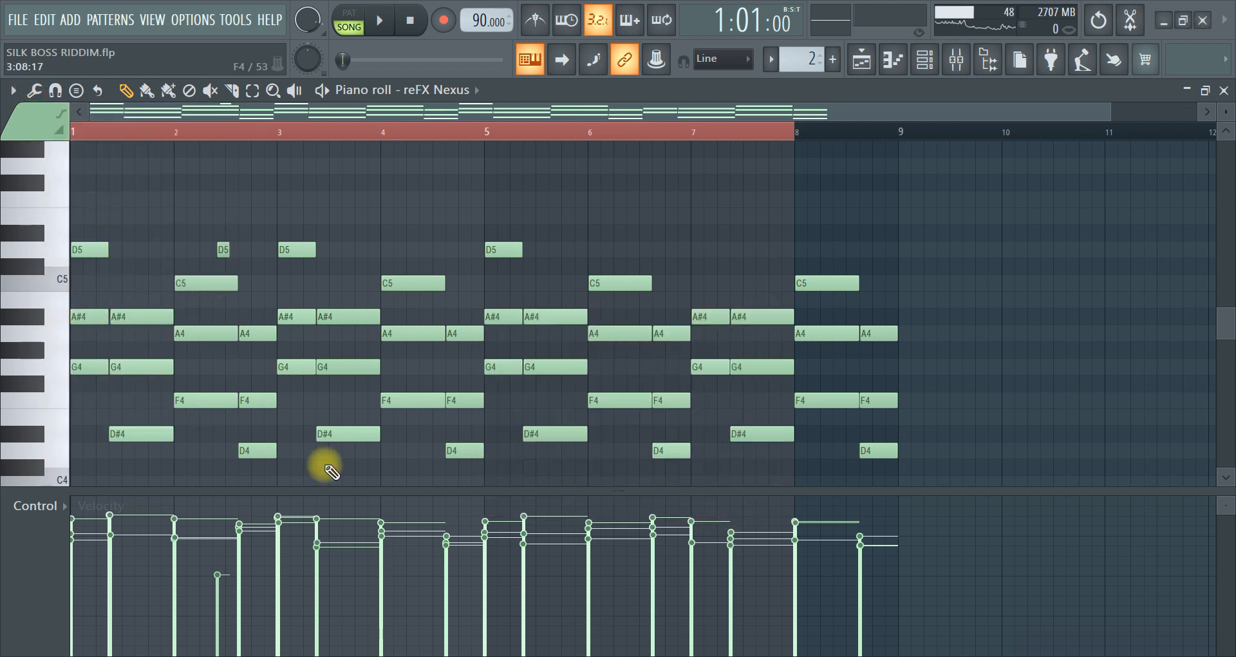
scroll(407, 143, "up", 5)
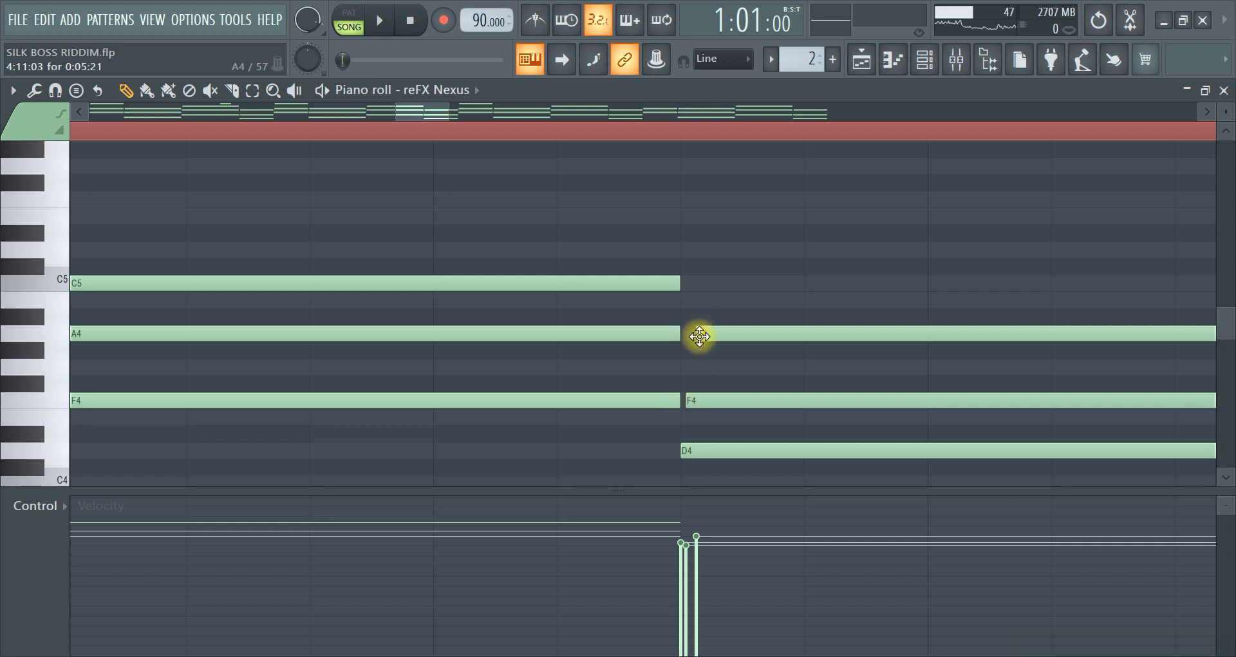
left_click_drag(699, 336, 713, 336)
scroll(646, 137, "down", 5)
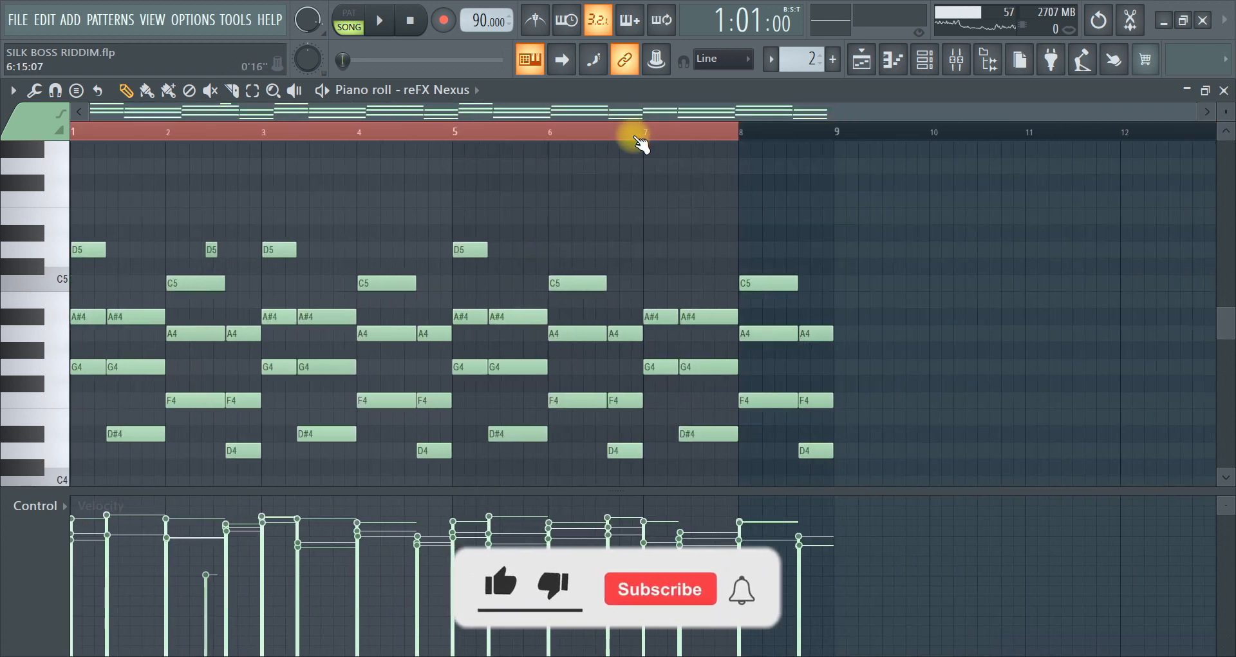
Review the Randomize tool's velocity settings for the chord notes and leave without applying them.
left_click(34, 90)
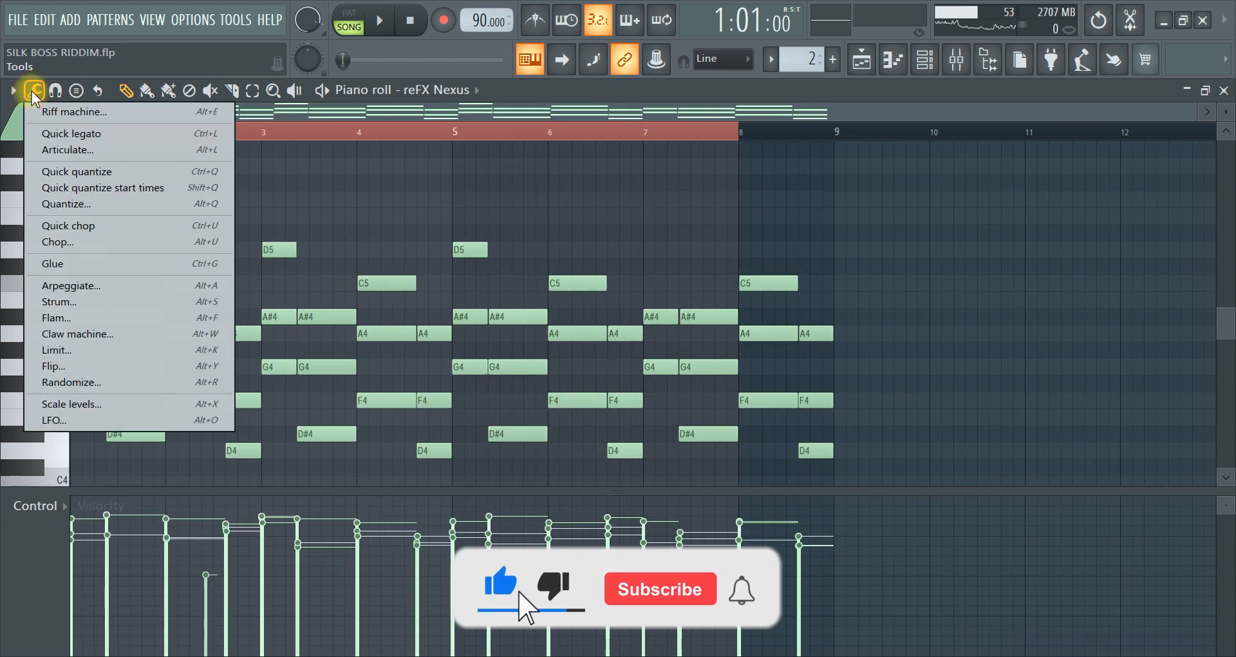
left_click(55, 383)
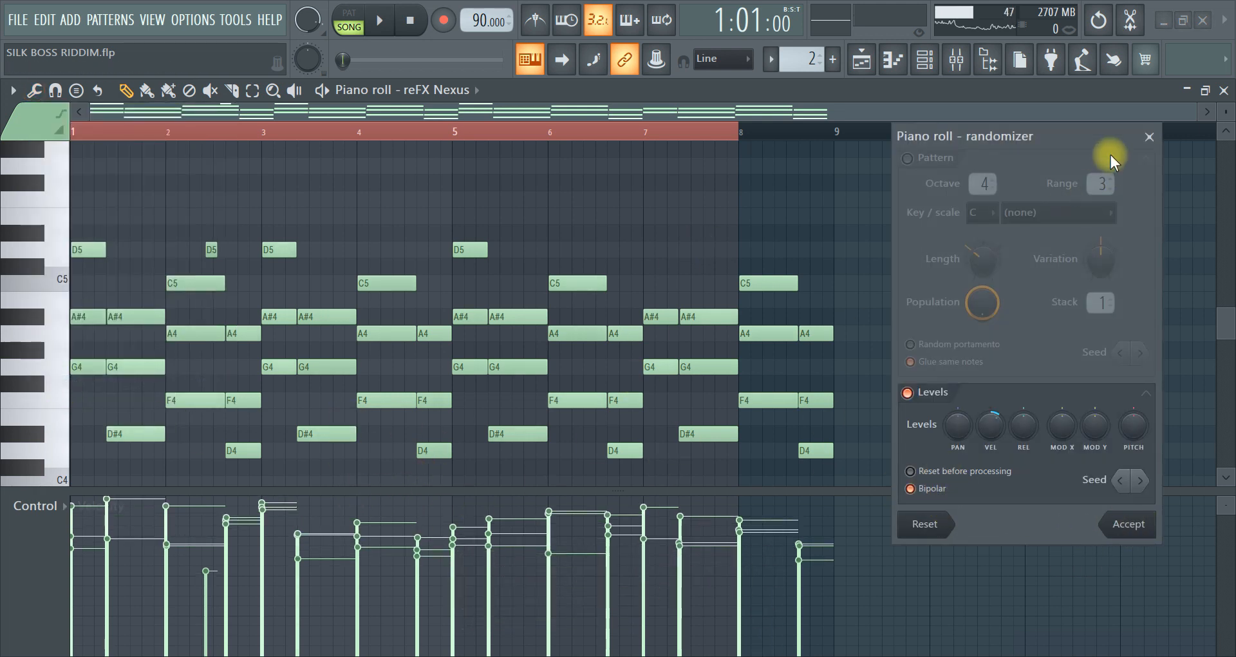
left_click(1149, 138)
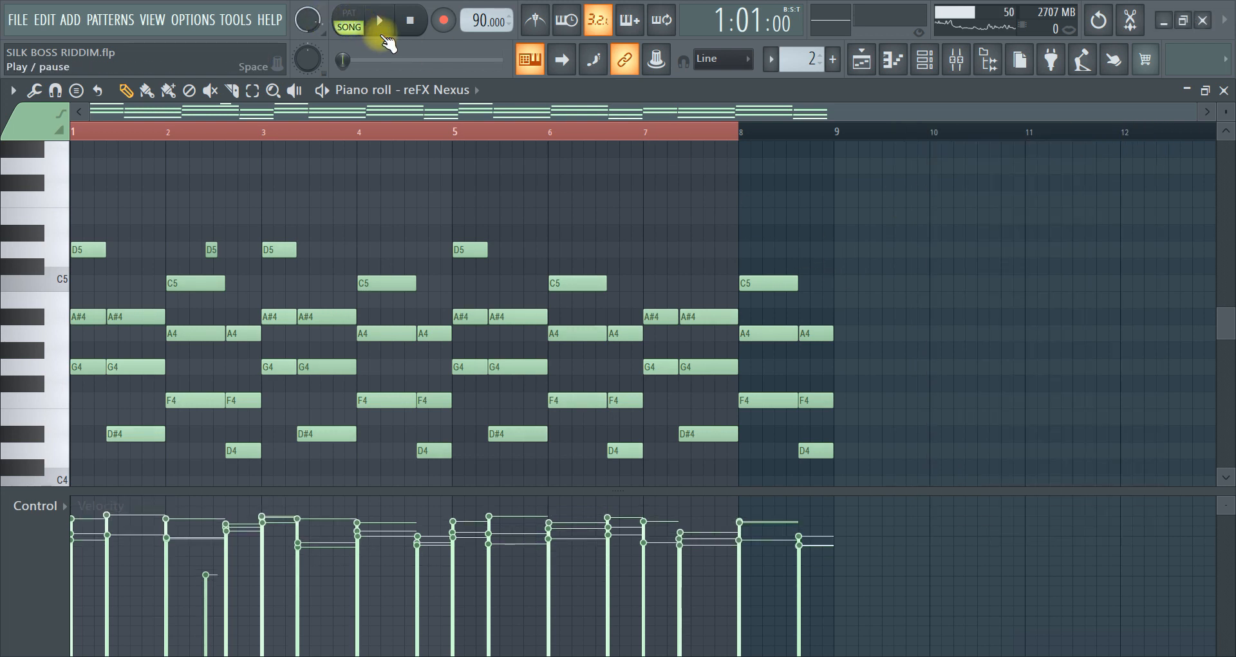
Switch playback to pattern mode, listen to the reFX Nexus chord pattern and stop it.
left_click(352, 21)
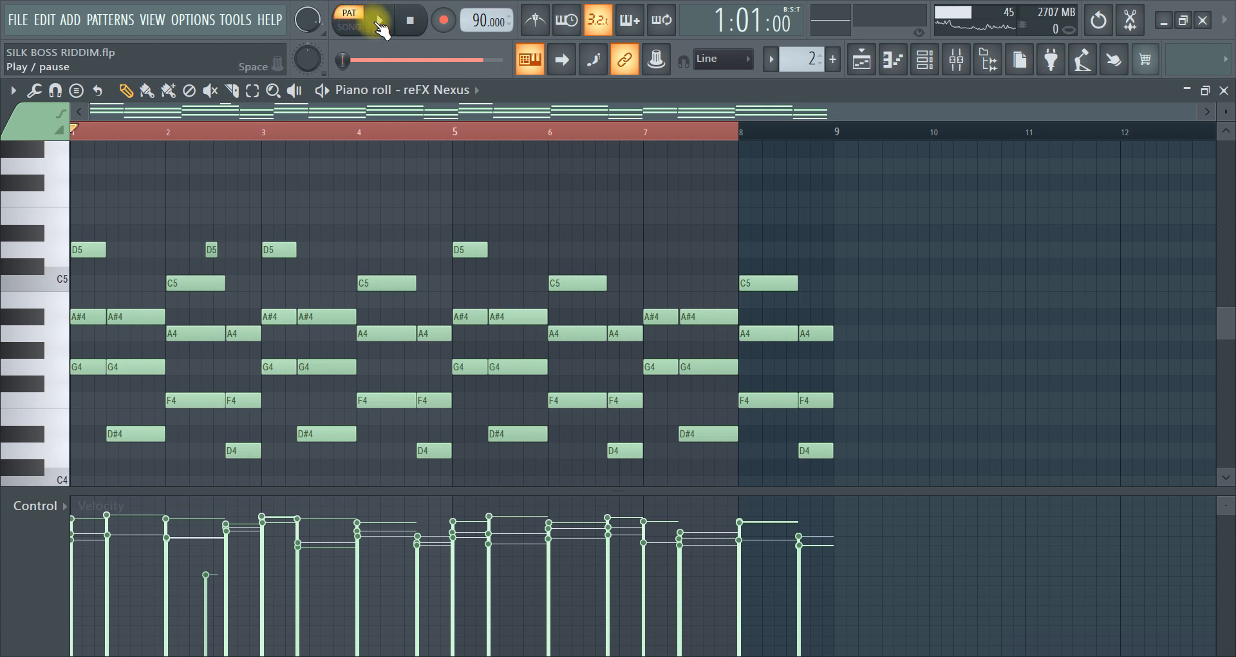
left_click(382, 20)
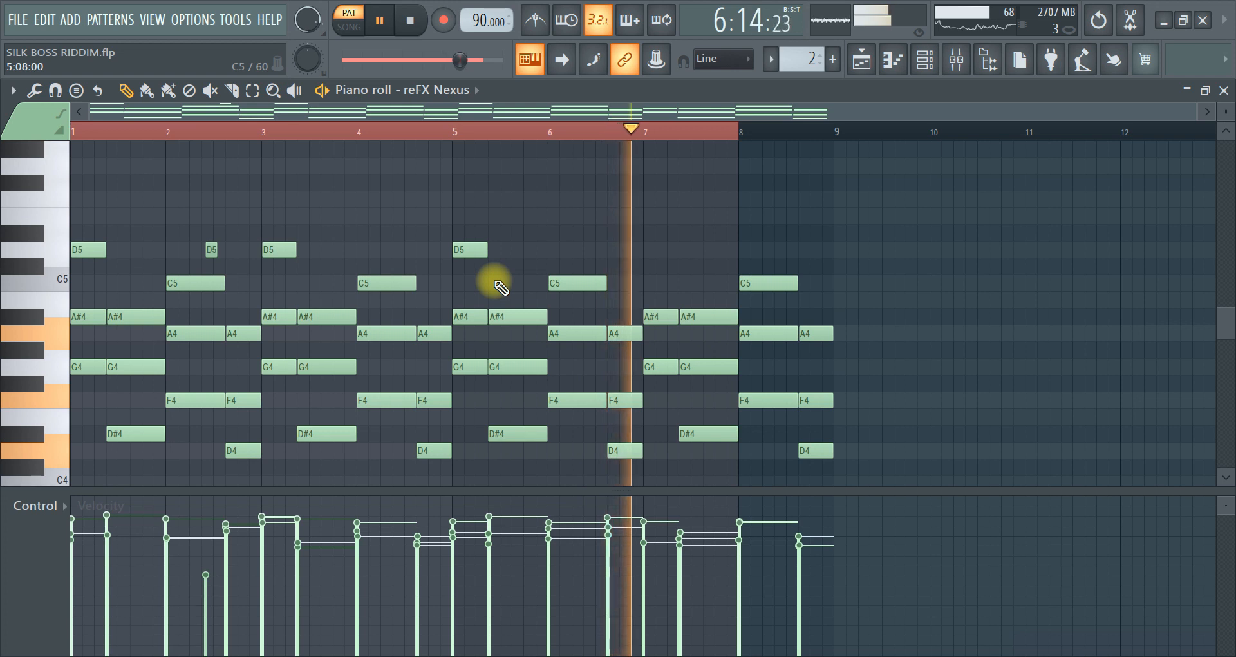
scroll(724, 358, "down", 3)
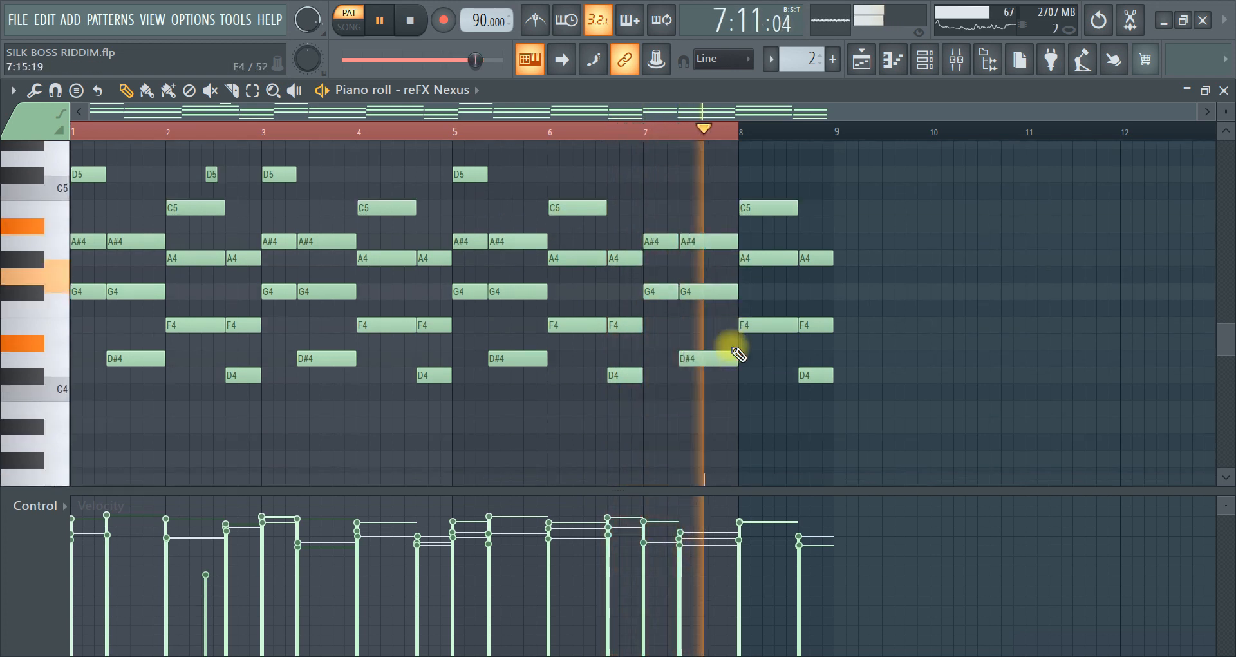
scroll(737, 370, "up", 1)
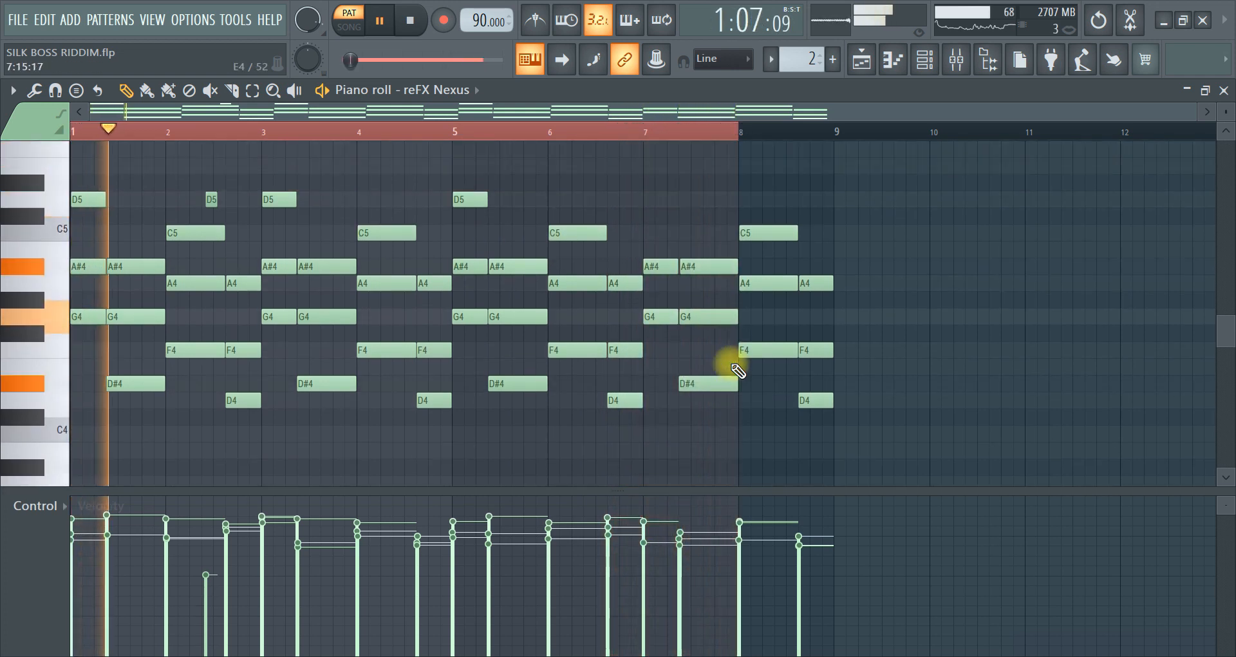
key("space")
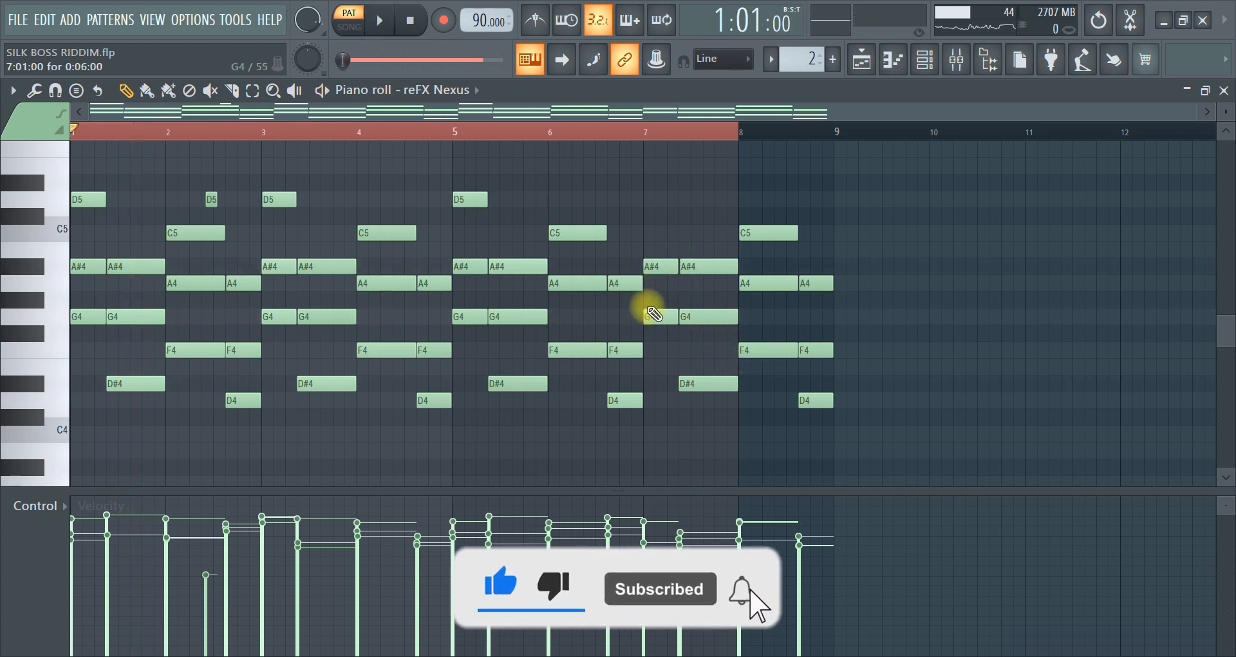
Add a D5 note to the chord at the start of bar 7 and audition it from position 6:13:00.
left_click(647, 198)
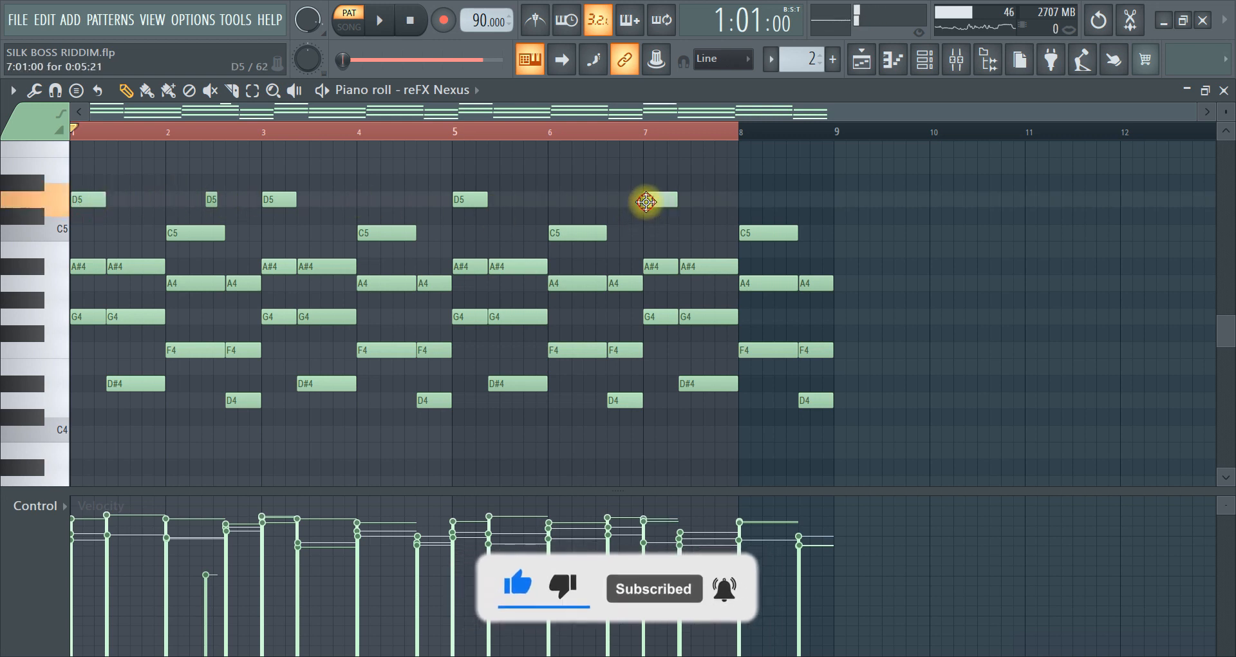
left_click(620, 133)
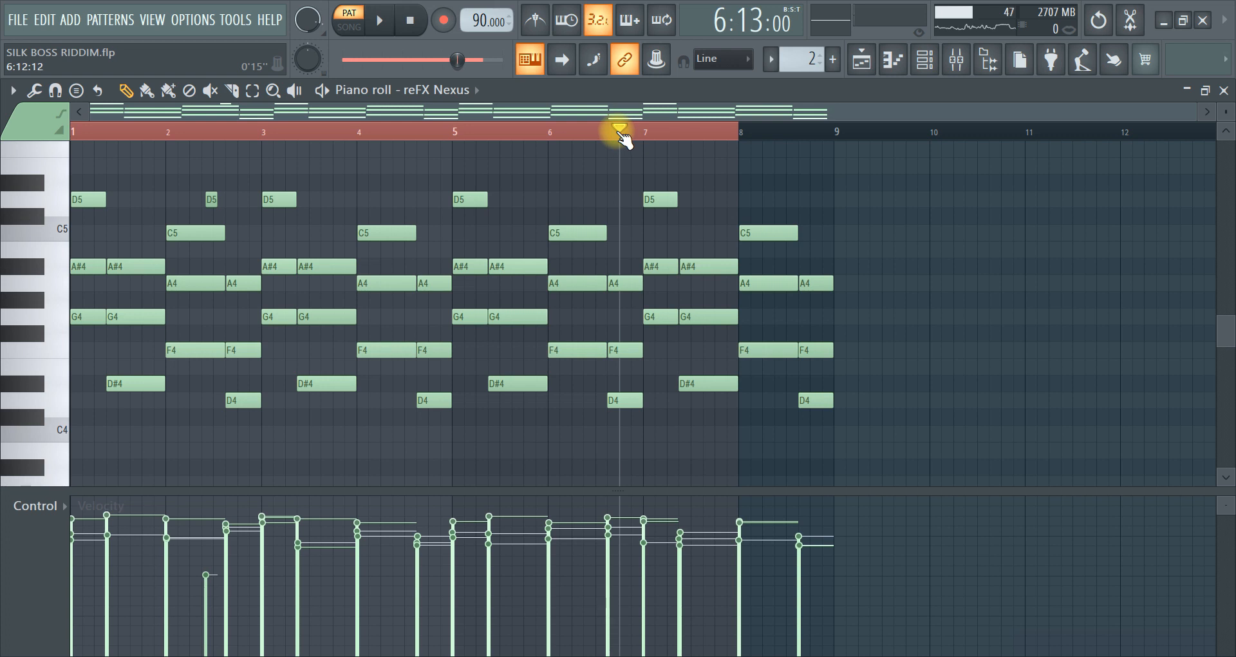
key("space")
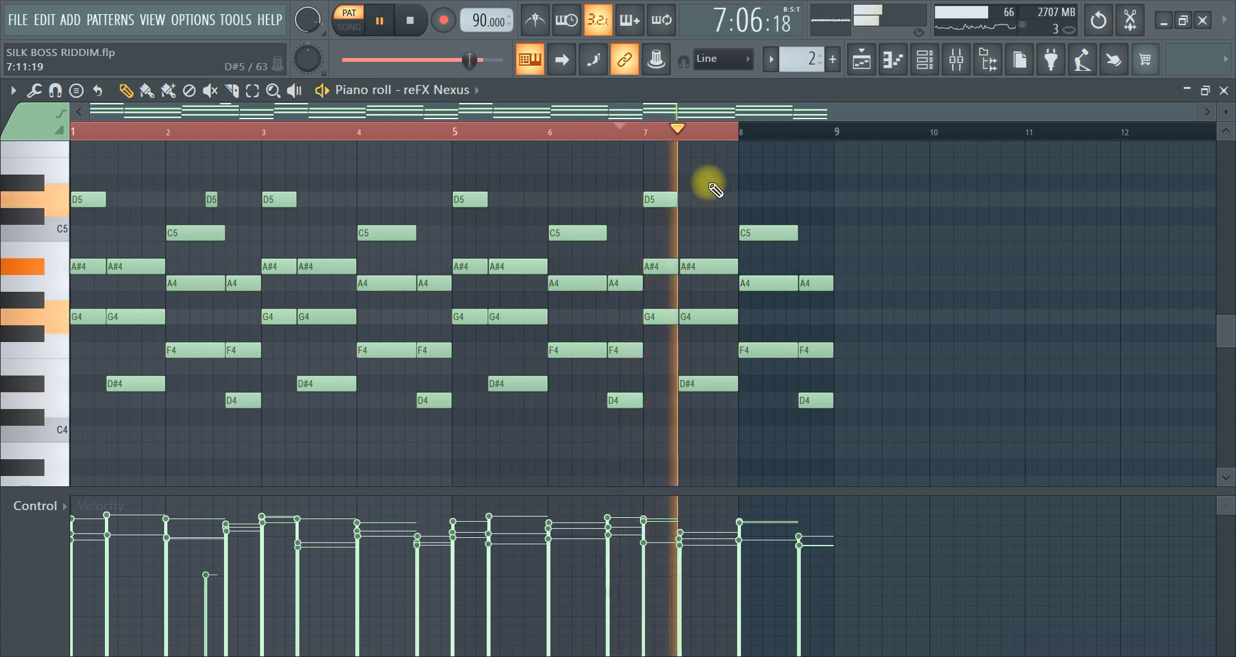
key("space")
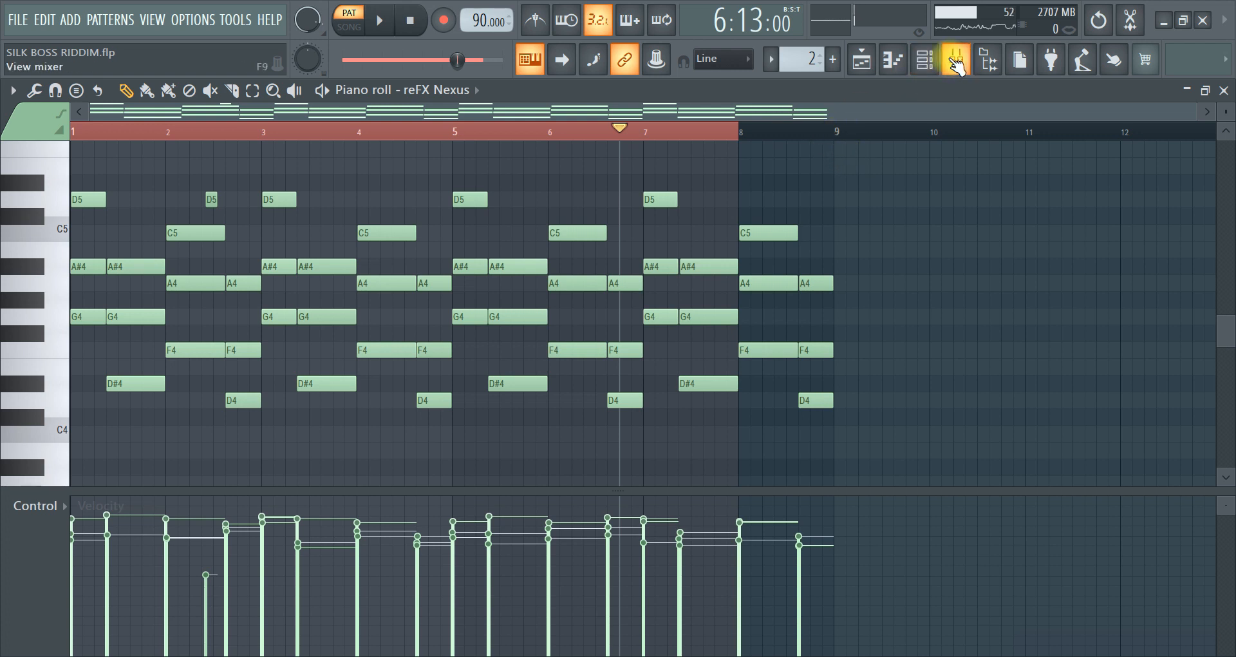
Show the channel rack, select pattern 3 and listen to the reFX Nexus #4 melody.
left_click(929, 63)
scroll(642, 215, "up", 2)
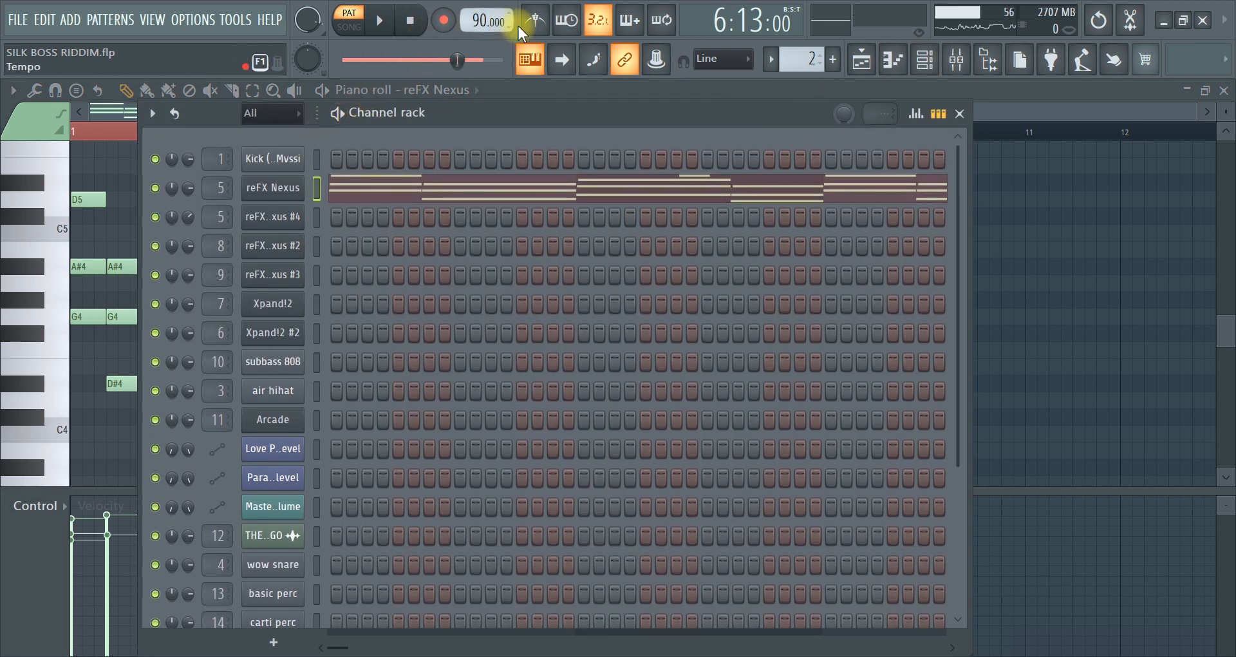
scroll(796, 59, "up", 1)
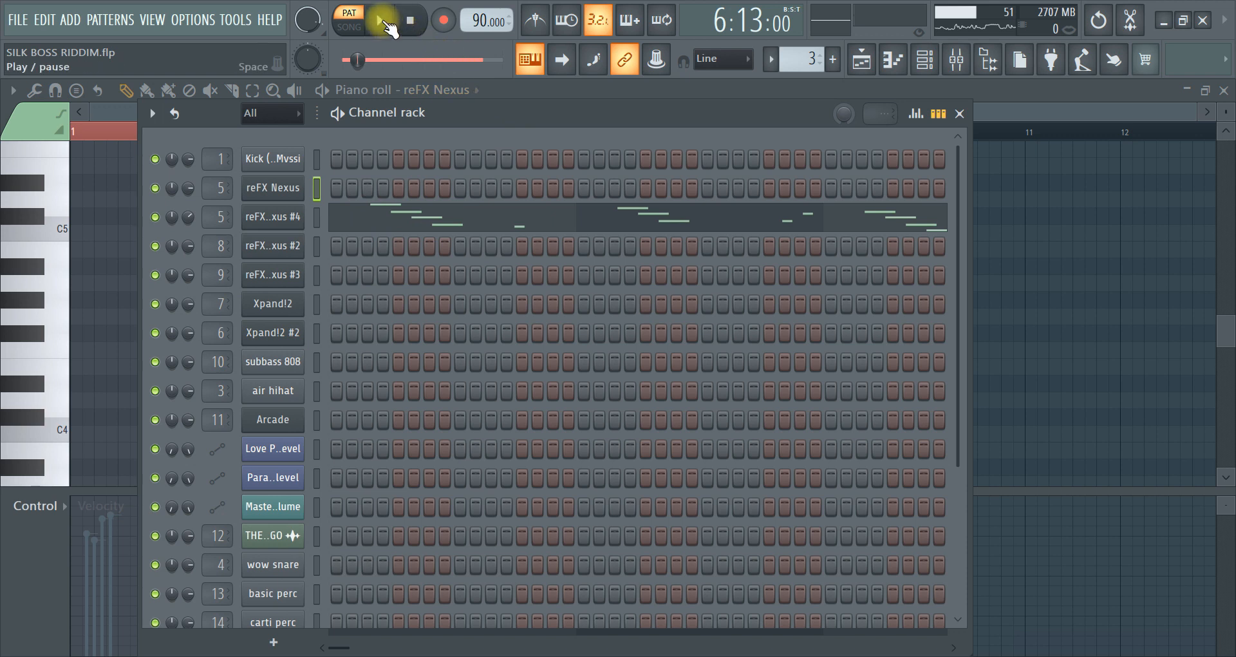
left_click(381, 21)
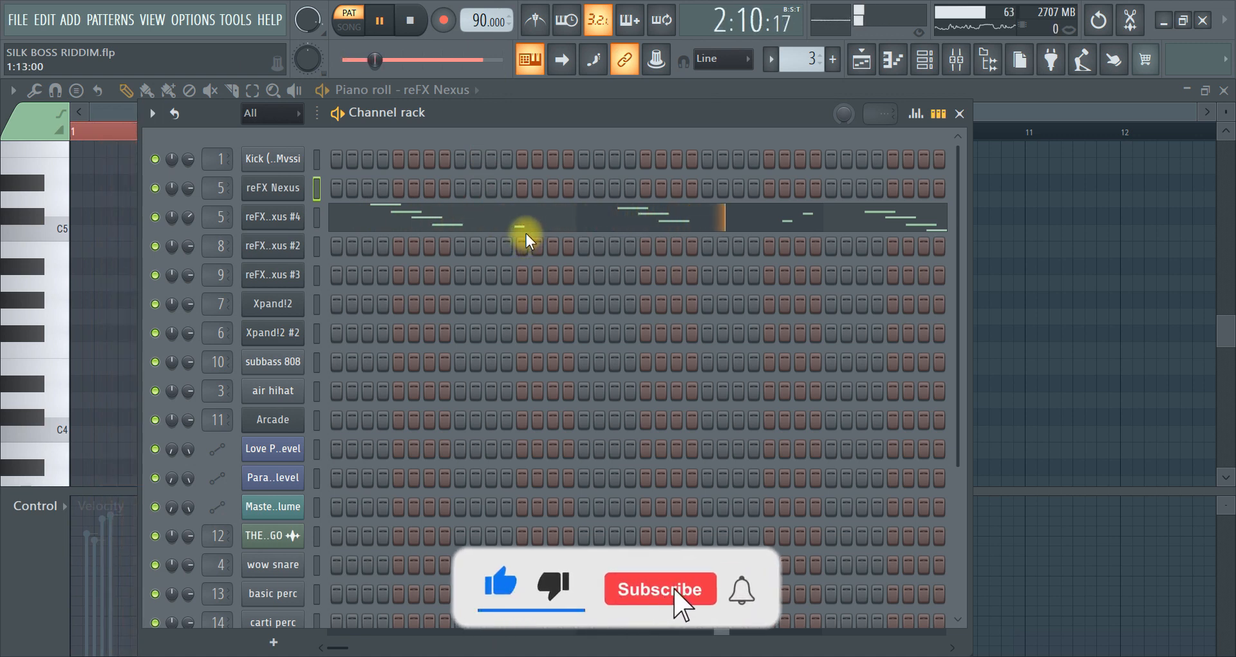
key("space")
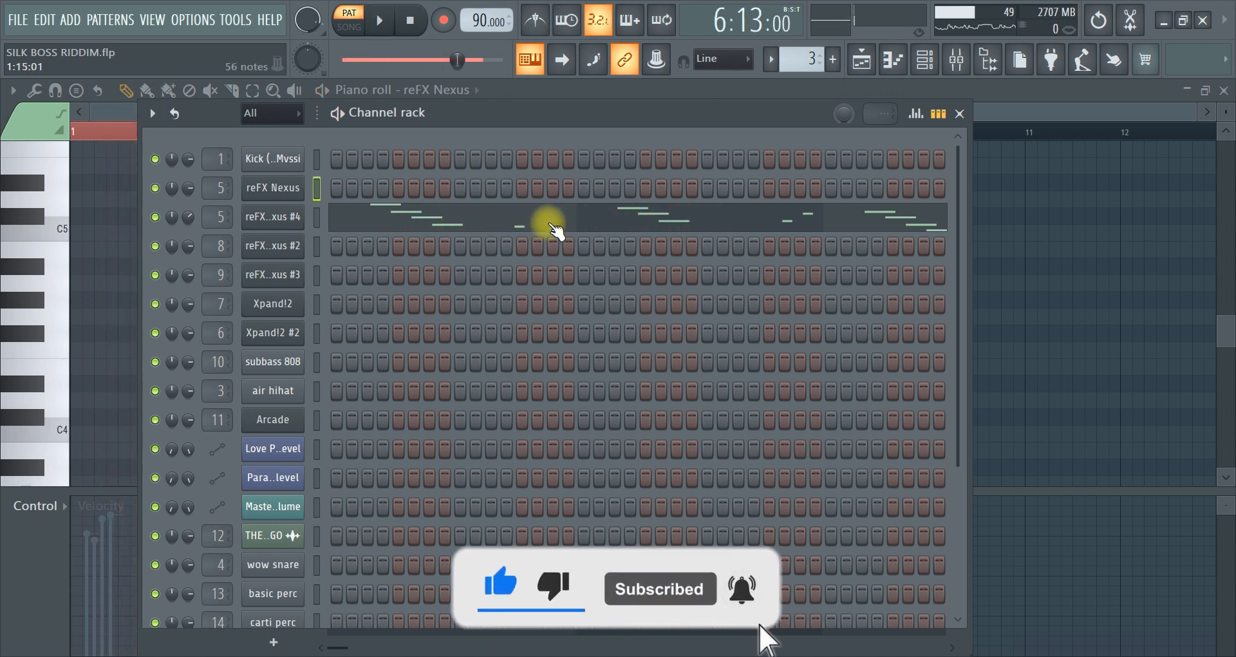
Close and reopen the channel rack, and switch back to pattern 2 with the reFX Nexus chords.
left_click(961, 113)
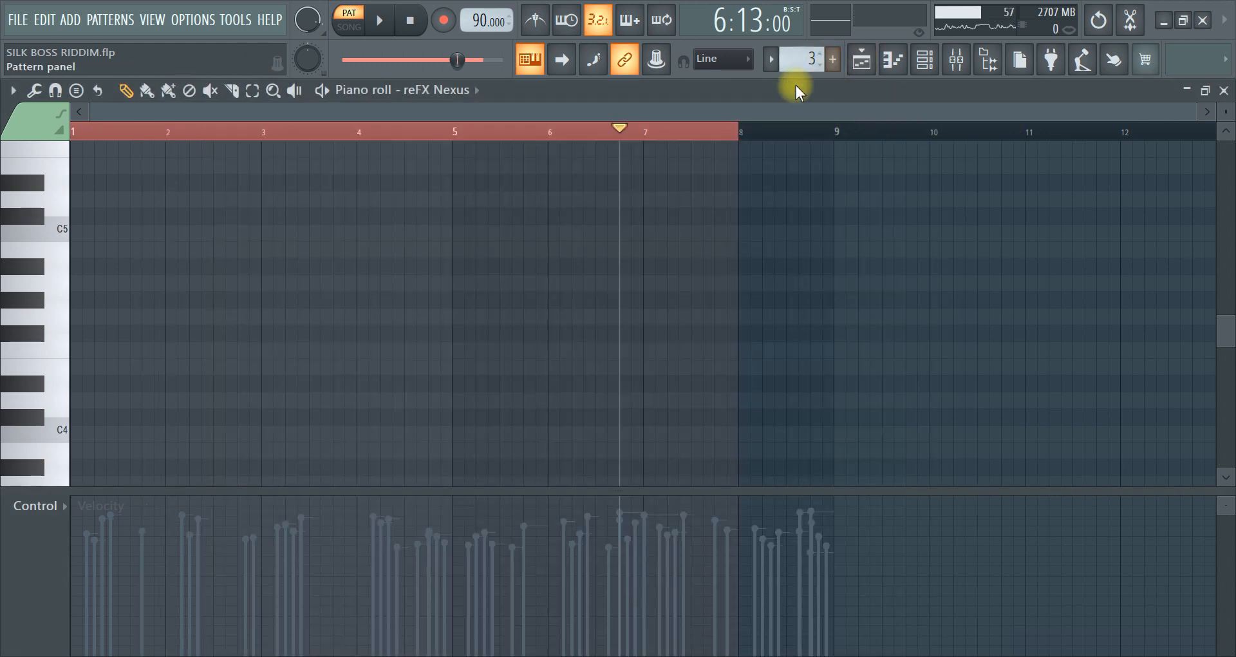
left_click(932, 70)
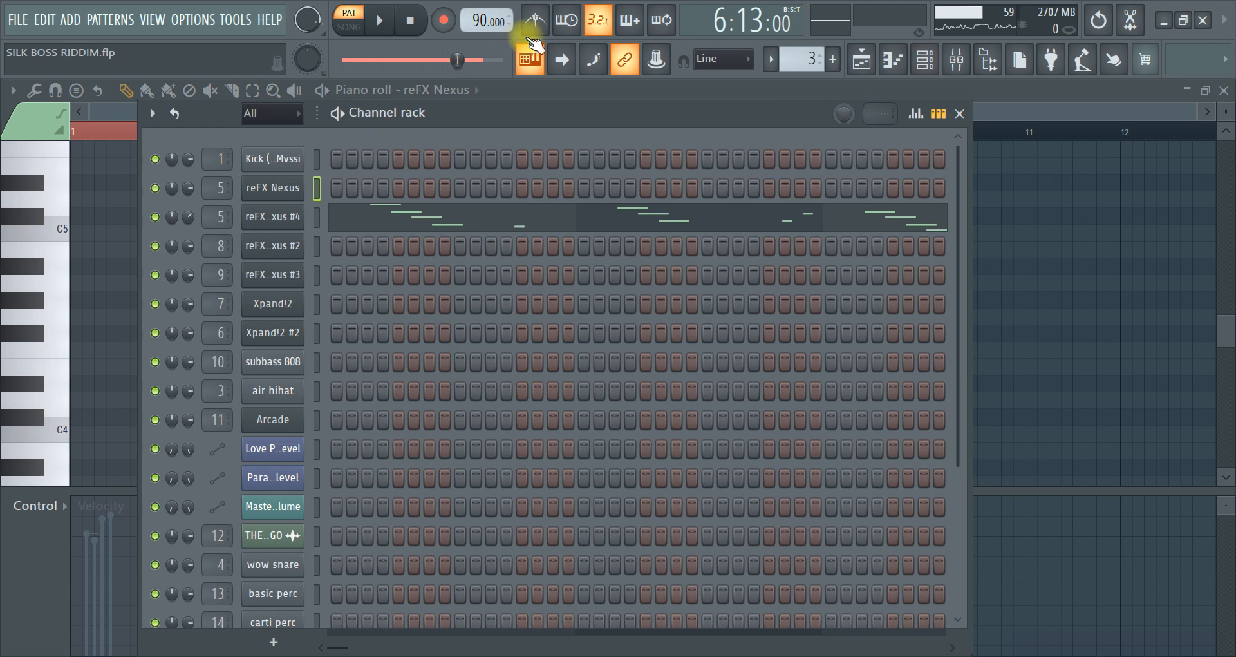
scroll(794, 60, "down", 1)
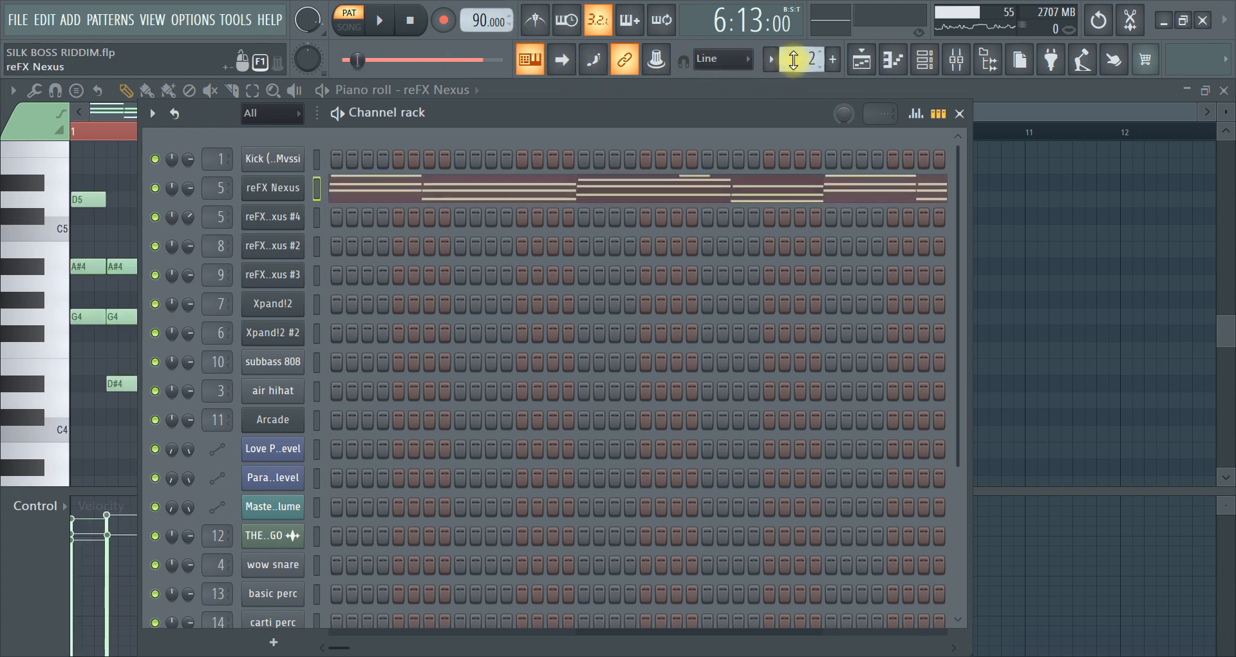
Select pattern 4 and listen to the reFX Nexus #3 part.
scroll(794, 59, "up", 2)
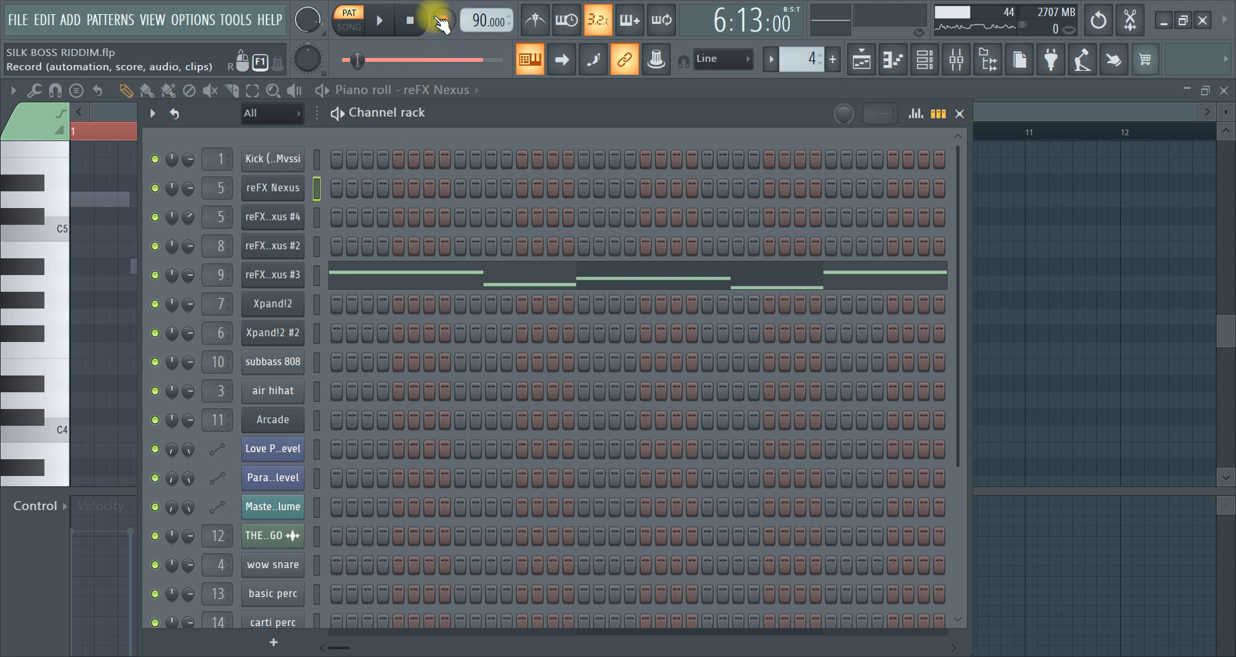
left_click(380, 20)
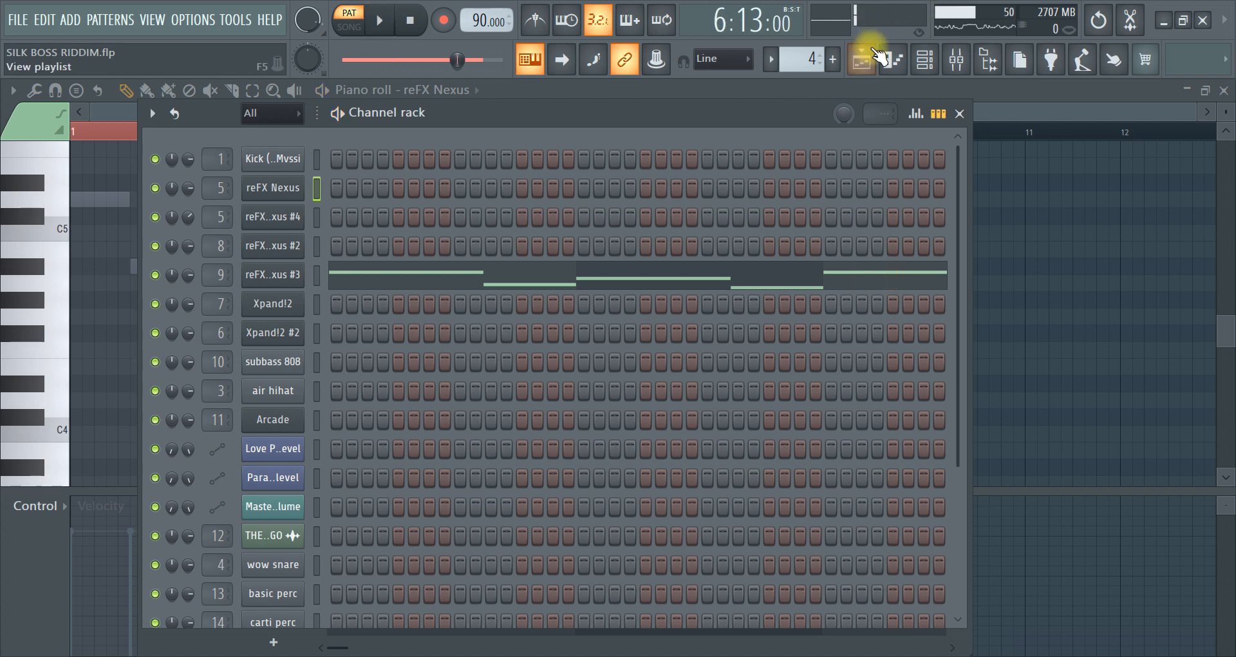
Show the playlist arrangement, move the song position to bar 9, and return to pattern mode.
left_click(869, 56)
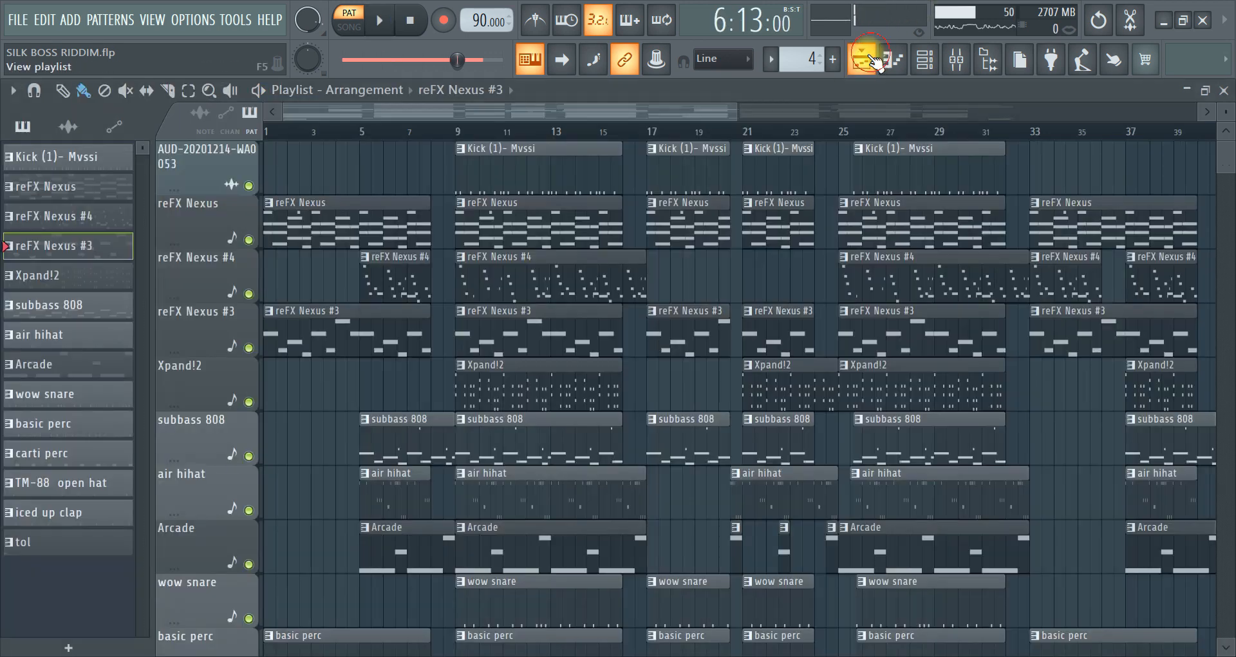
left_click(461, 131)
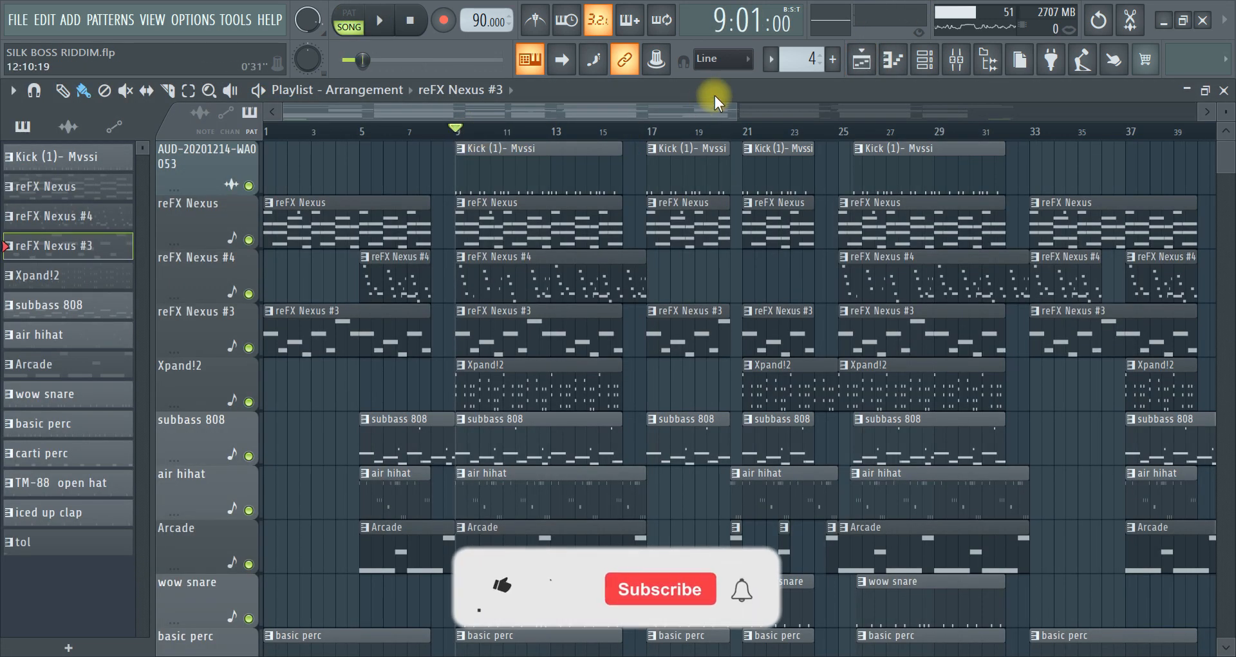
left_click(353, 11)
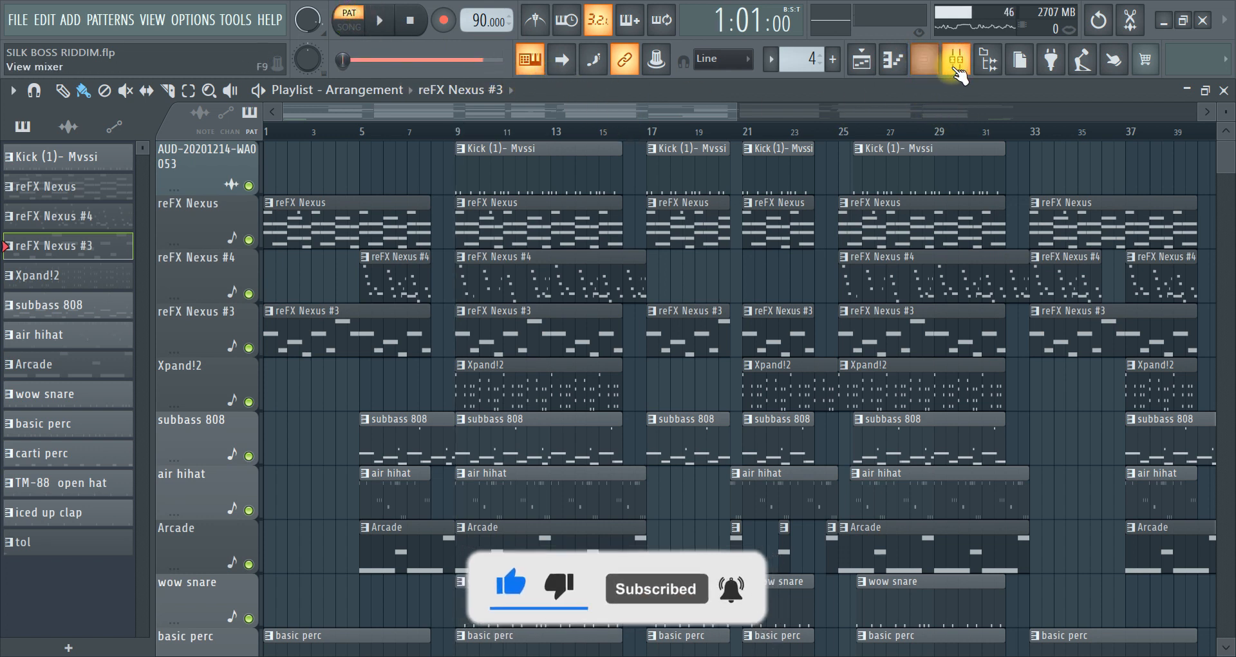
Show the channel rack, select pattern 5, listen to the Xpand!2 chords and stop playback.
left_click(925, 61)
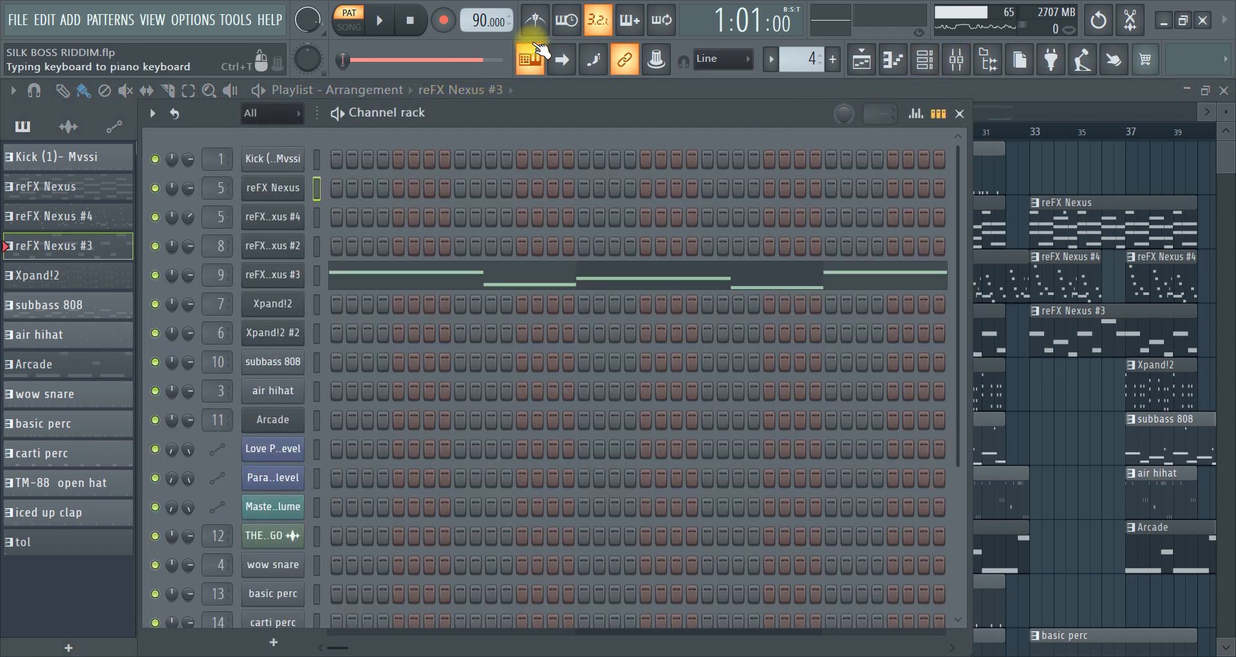
scroll(801, 57, "down", 1)
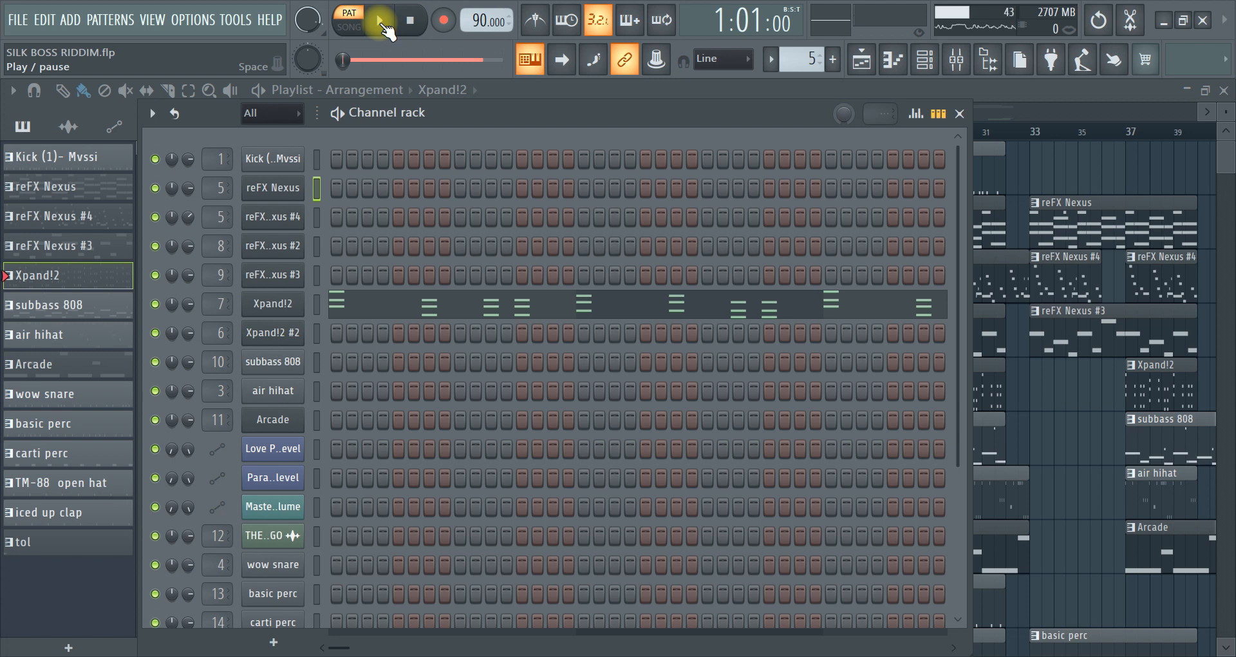
left_click(383, 26)
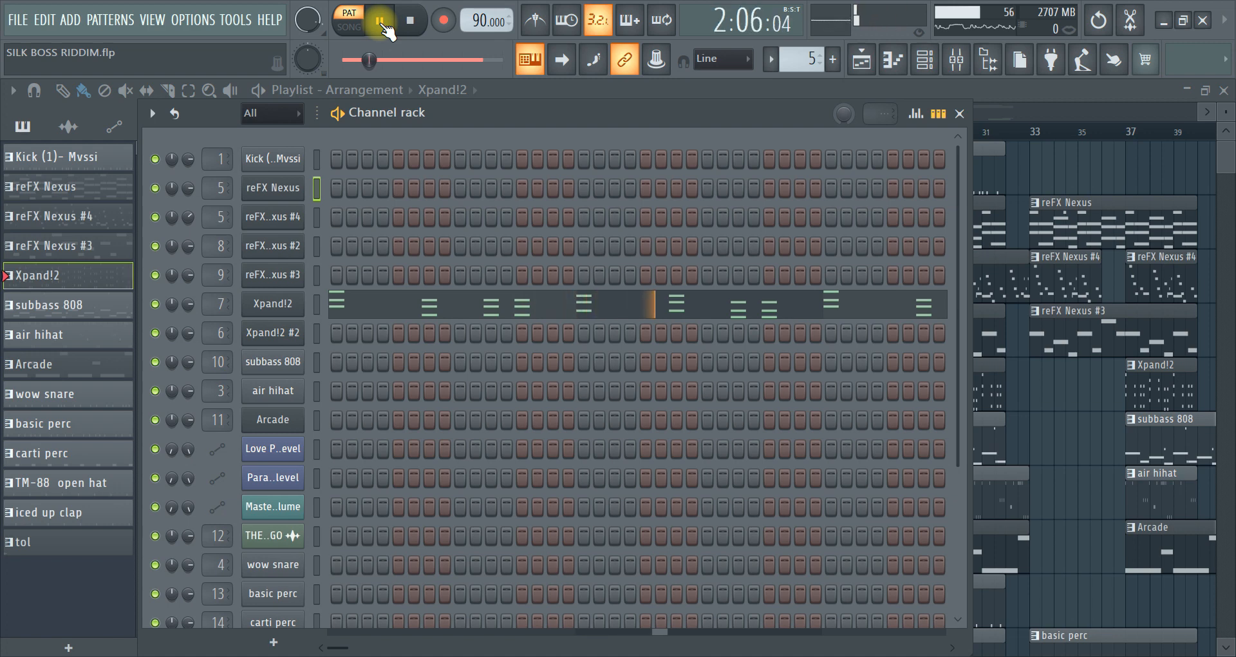
left_click(415, 23)
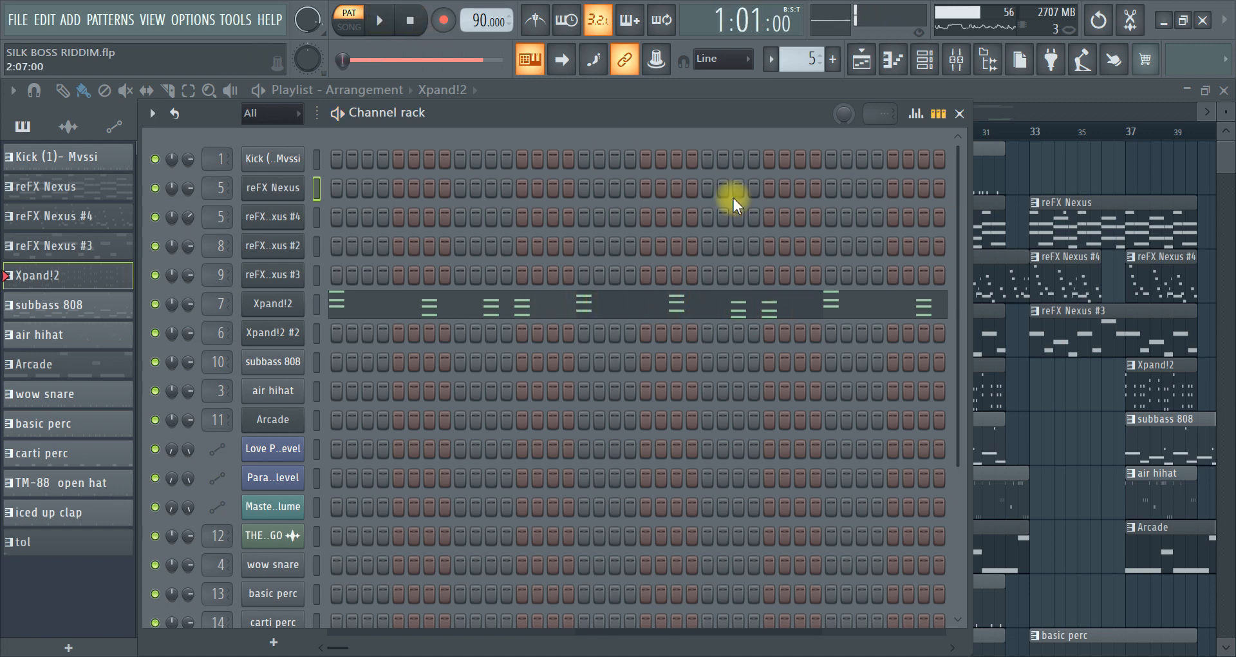
Close and reopen the channel rack, then audition pattern 6 with the subbass 808 and stop it.
left_click(960, 114)
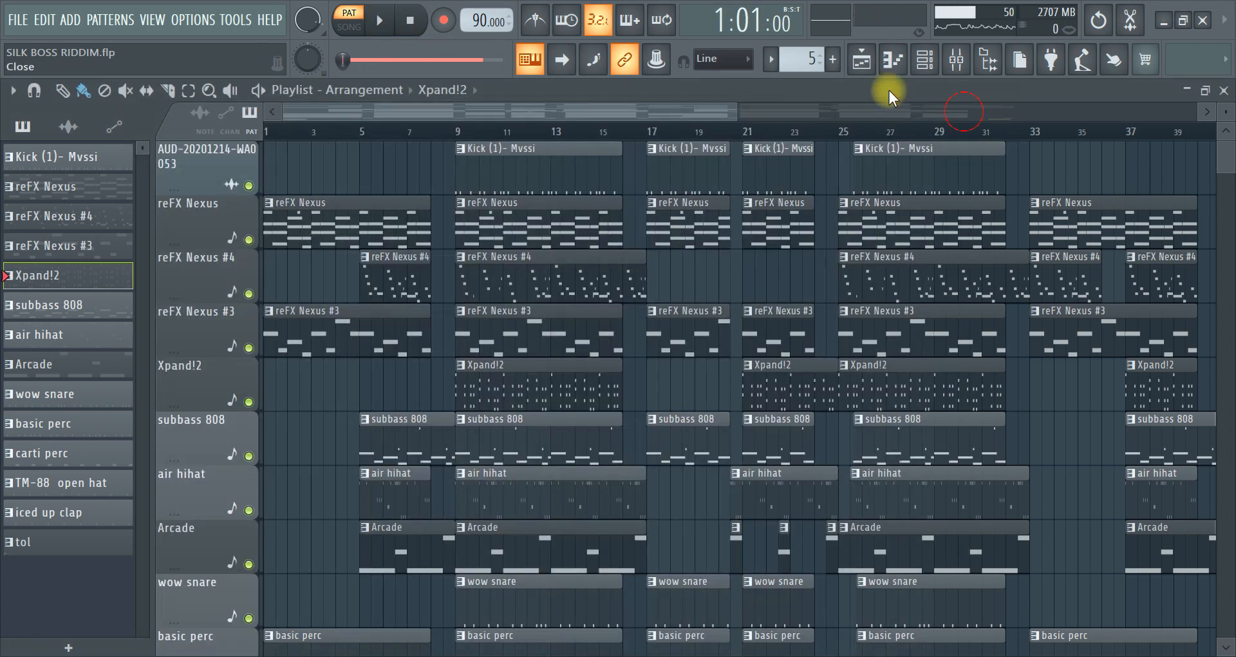
left_click(925, 61)
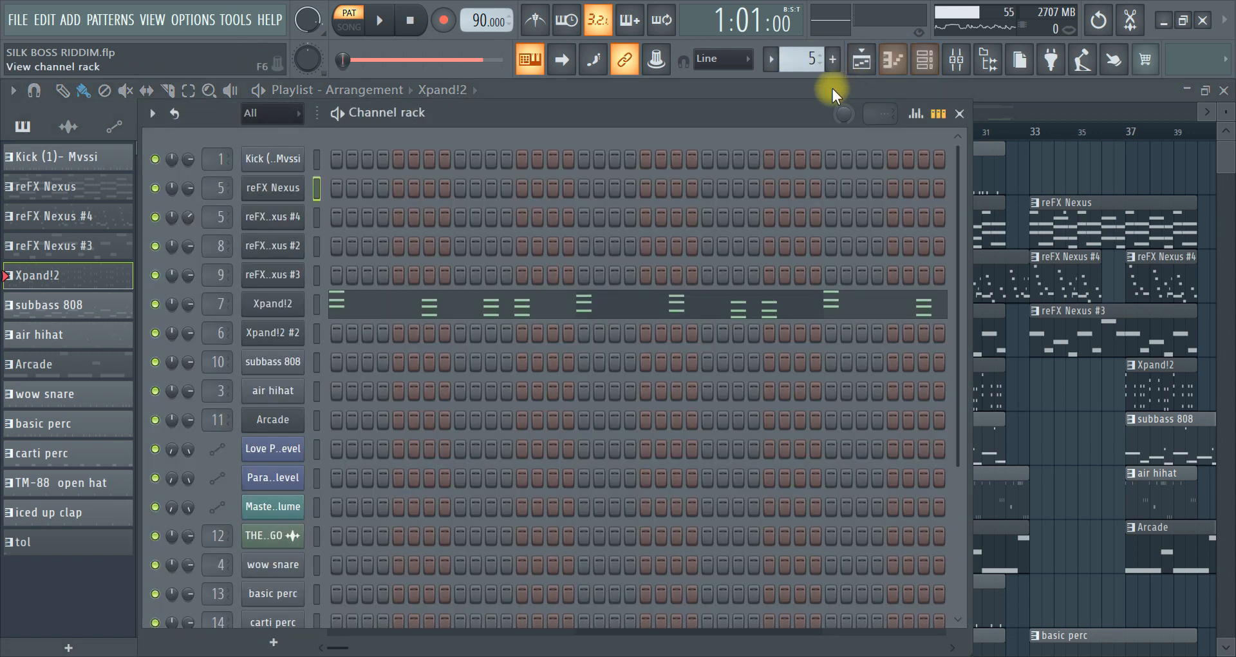
scroll(802, 59, "up", 1)
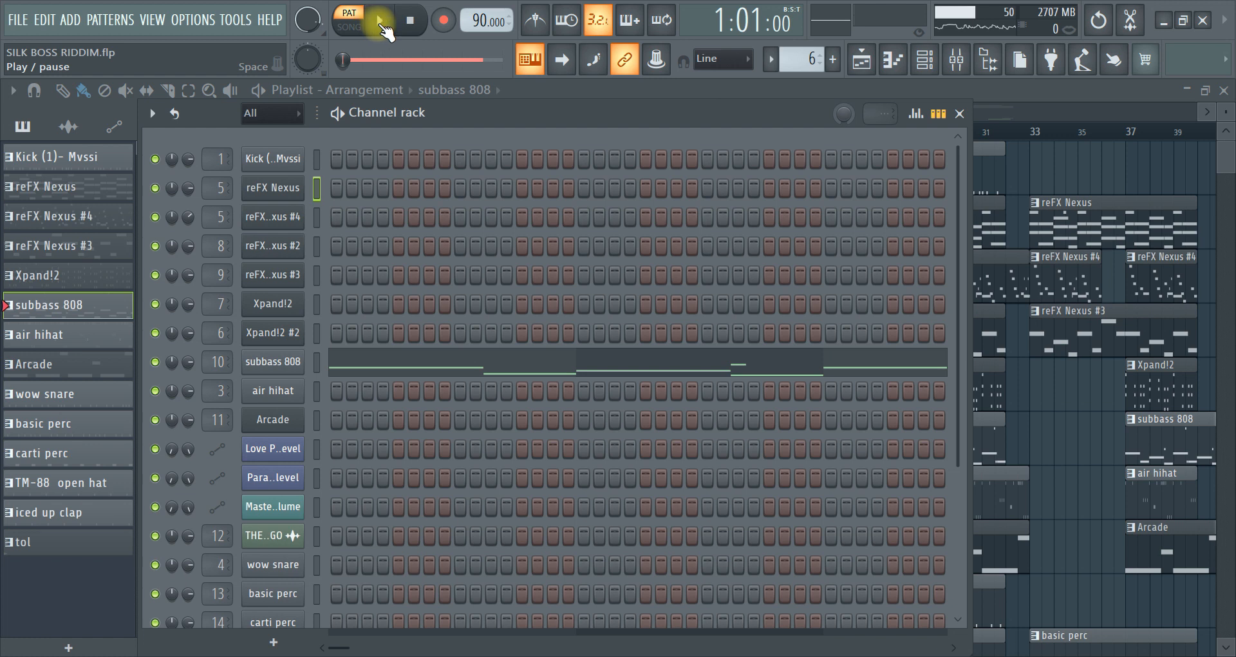
left_click(381, 23)
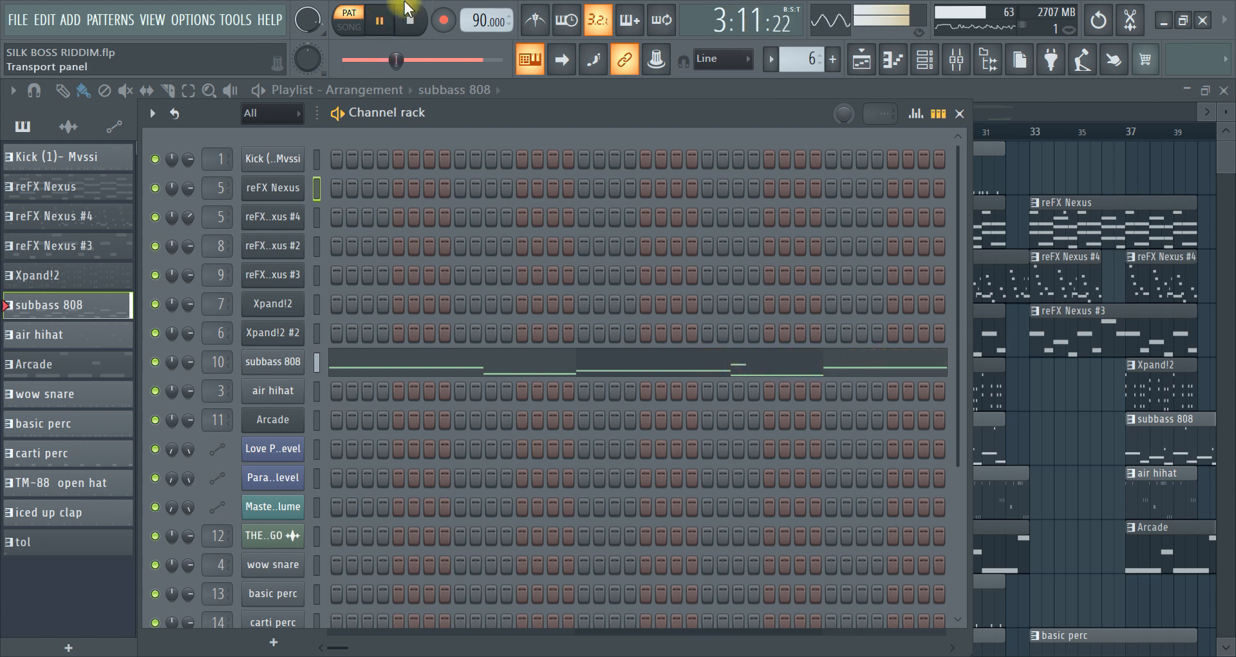
left_click(410, 19)
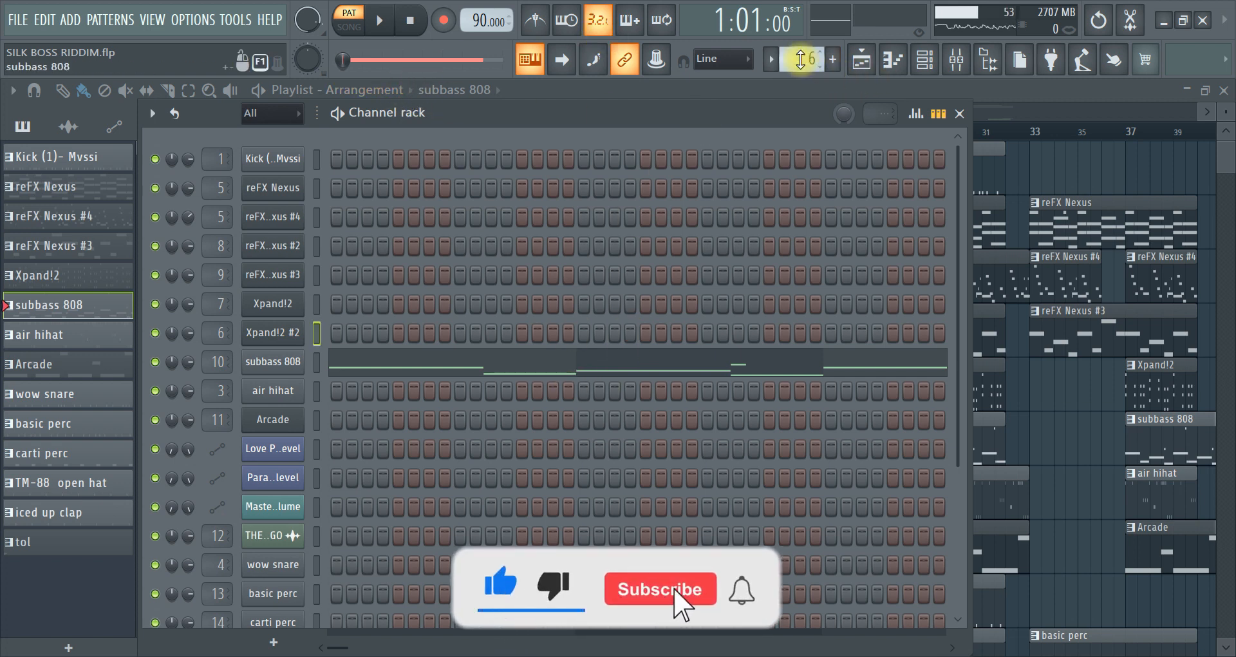
Select pattern 7, listen to the air hihat part and stop playback.
scroll(800, 58, "up", 1)
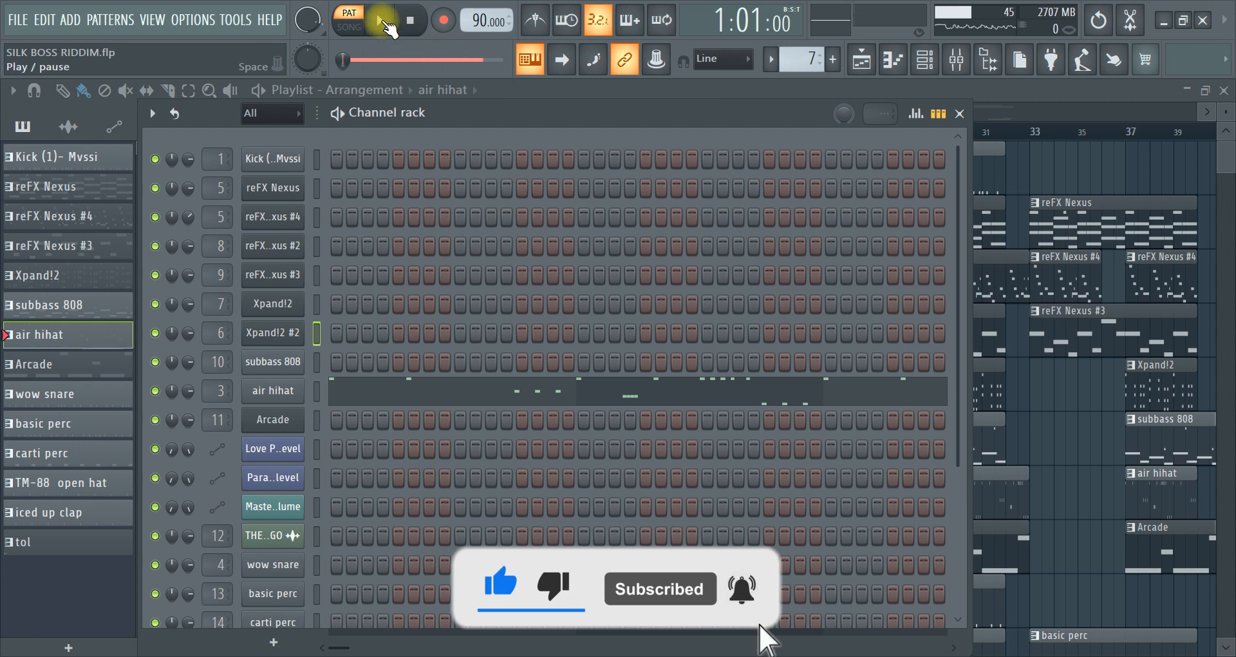
left_click(385, 23)
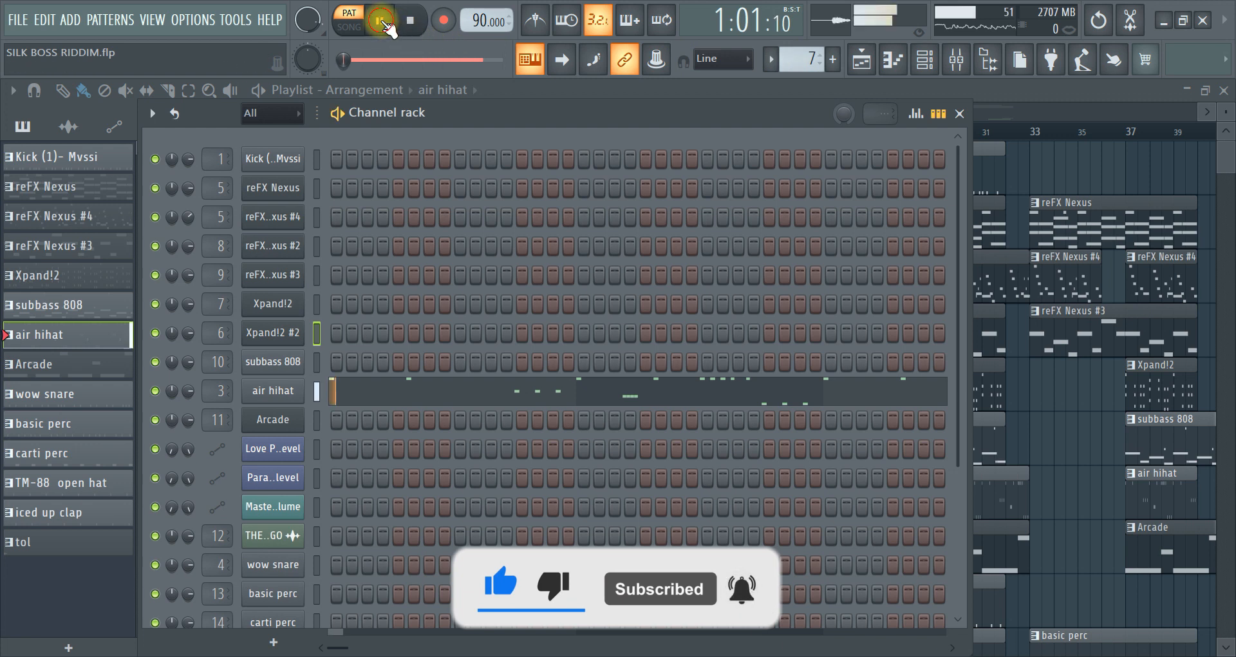
left_click(419, 24)
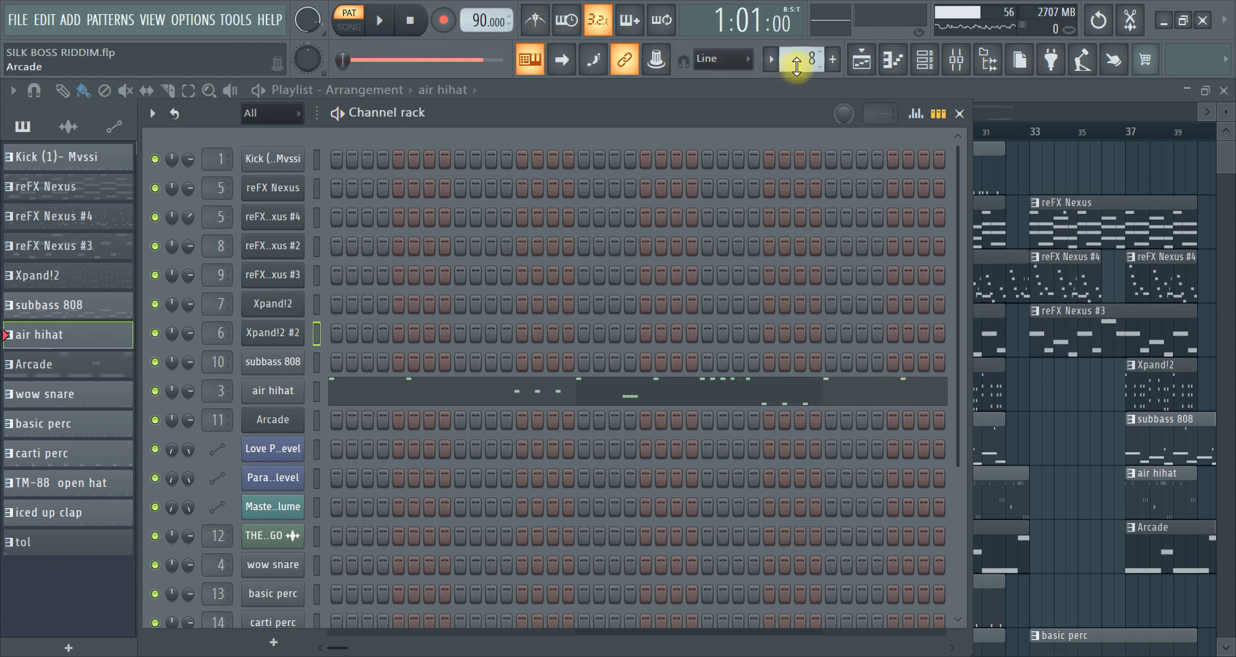
Select pattern 8 and the Arcade channel, listen to the Arcade part and stop playback.
scroll(796, 65, "up", 1)
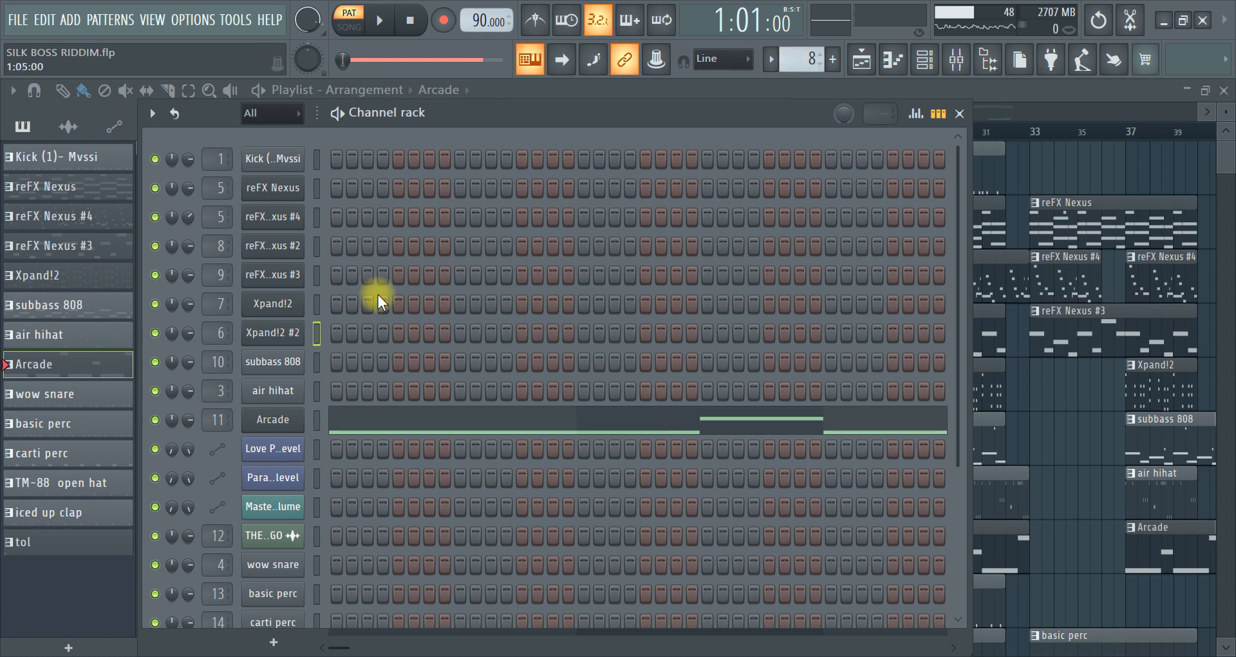
left_click(276, 418)
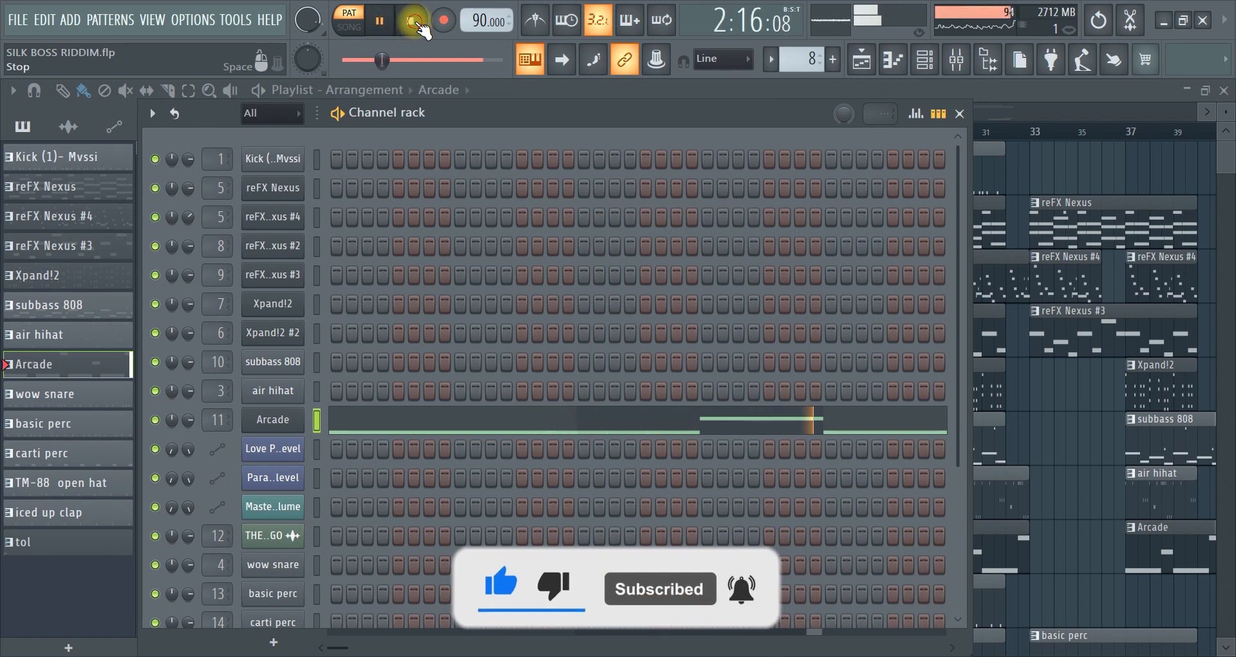
left_click(418, 25)
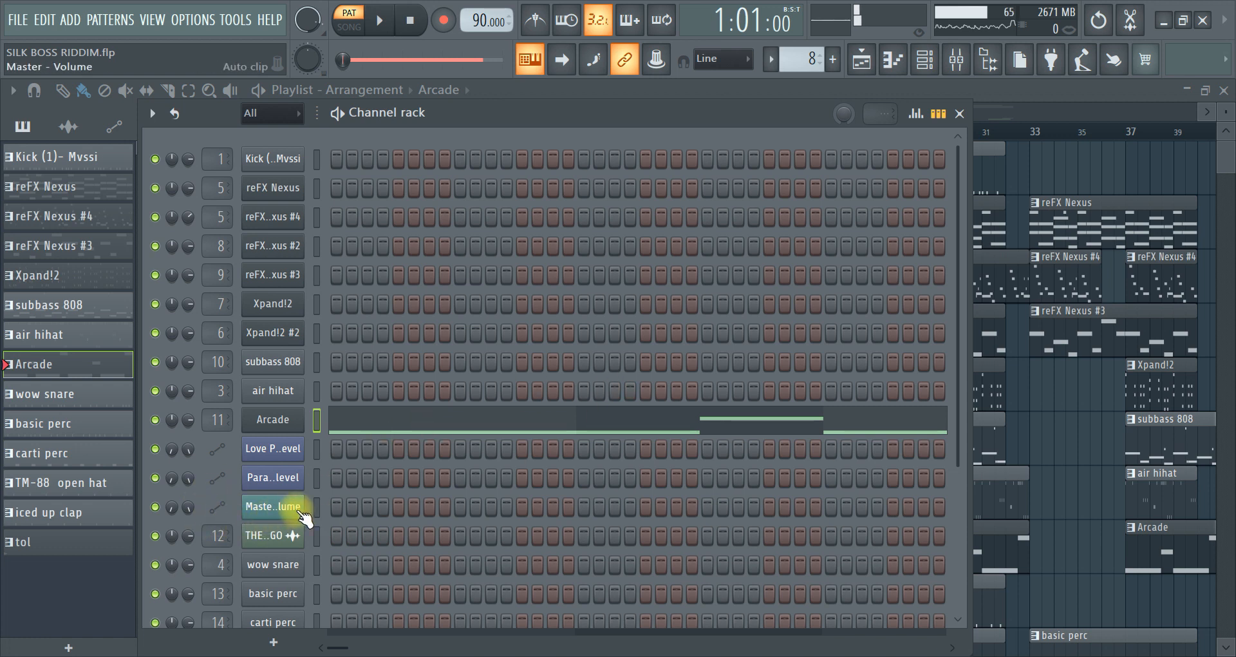
Audition pattern 9 with the wow snare and pattern 10 with the basic perc, and stop playback.
scroll(303, 515, "down", 1)
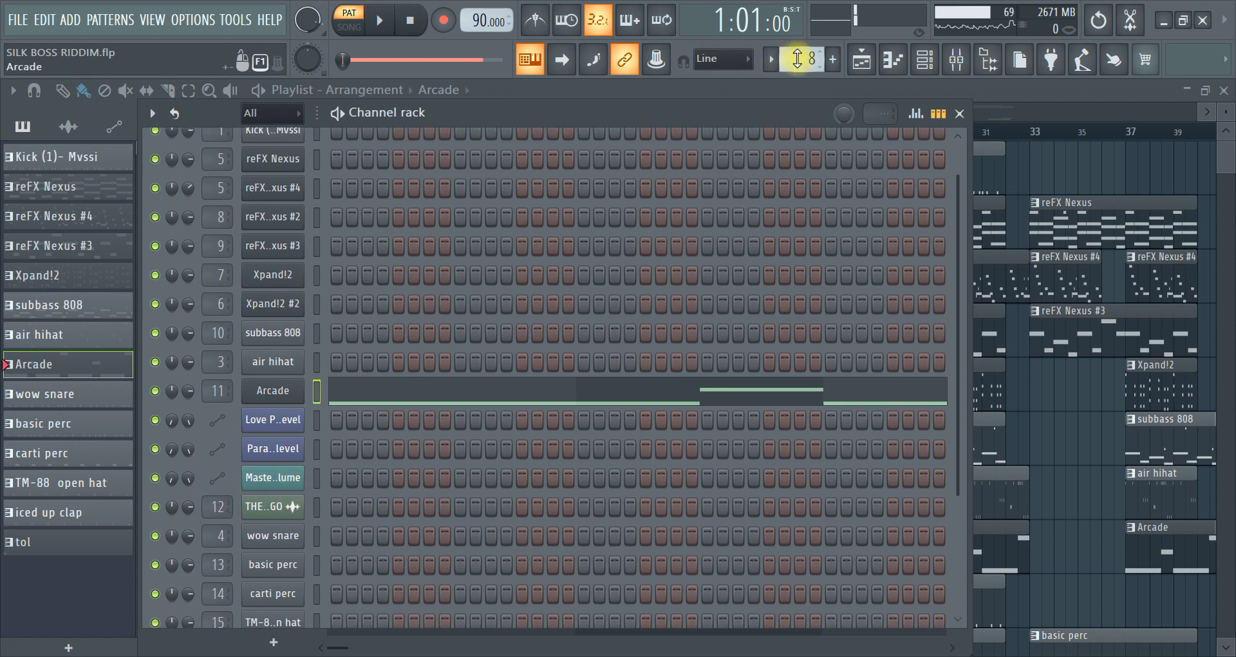
scroll(796, 59, "up", 1)
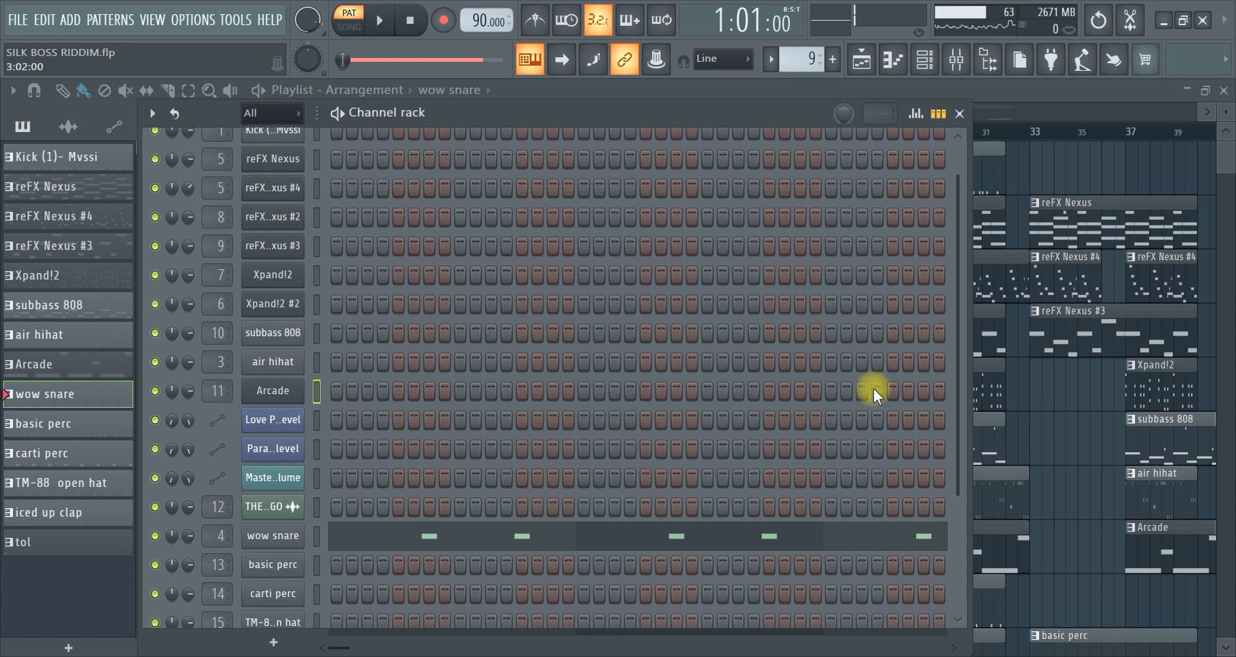
scroll(932, 370, "down", 4)
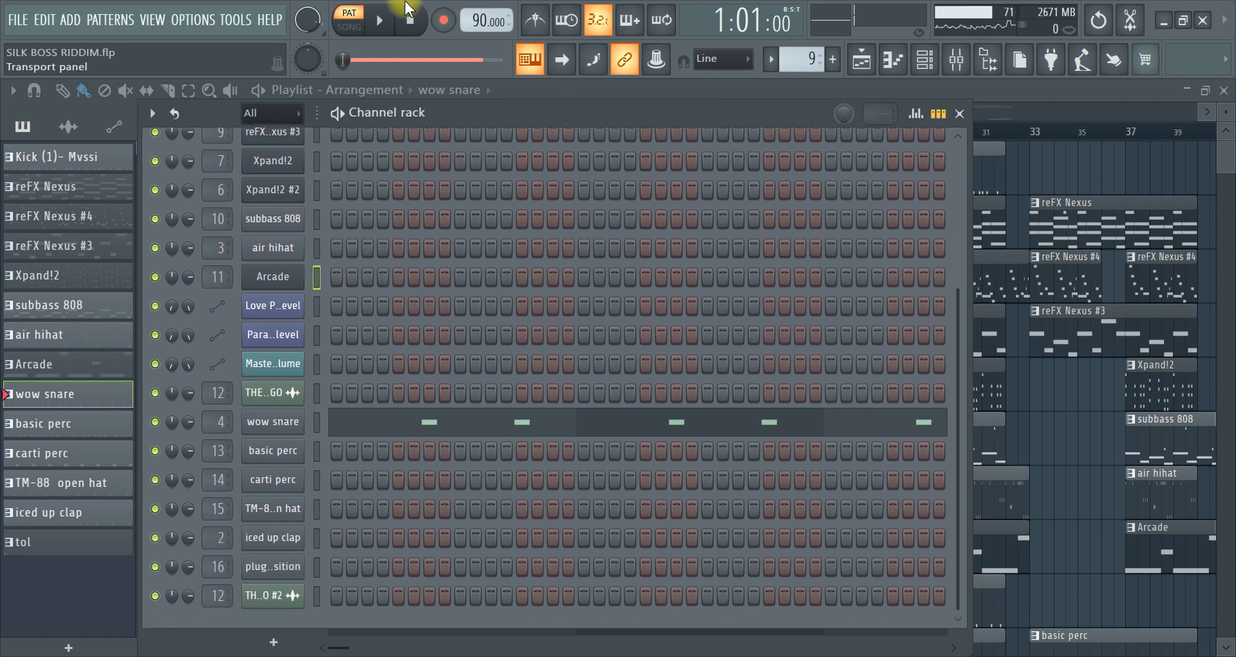
left_click(381, 21)
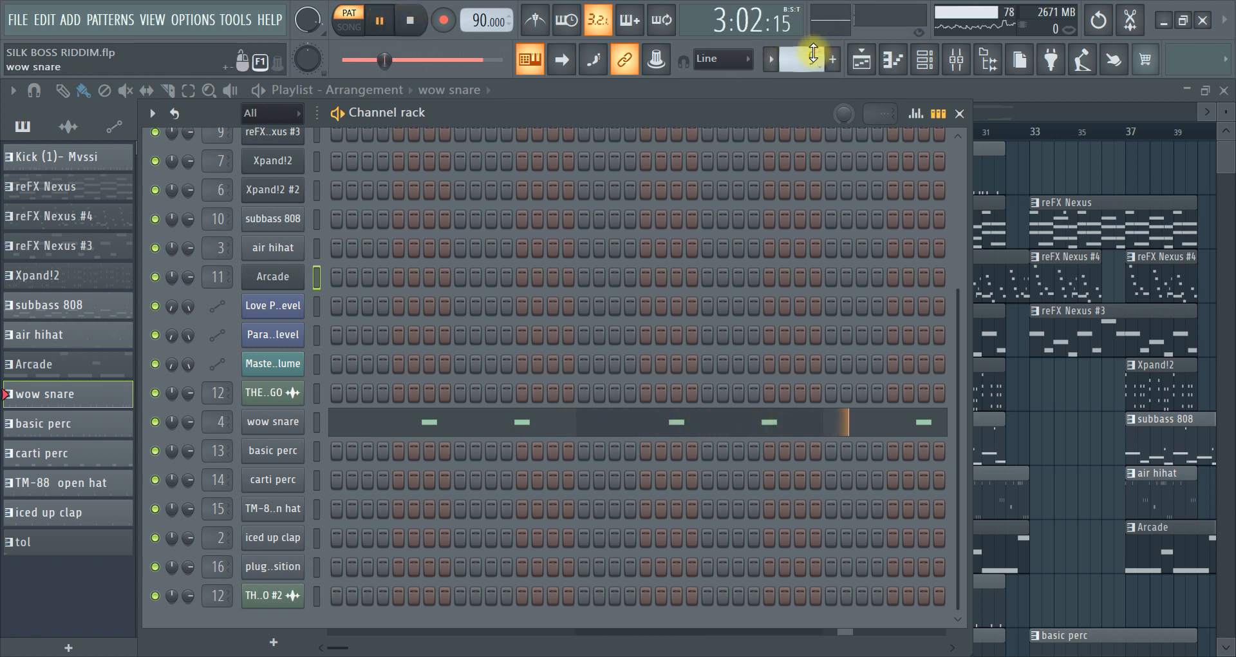
scroll(813, 52, "up", 1)
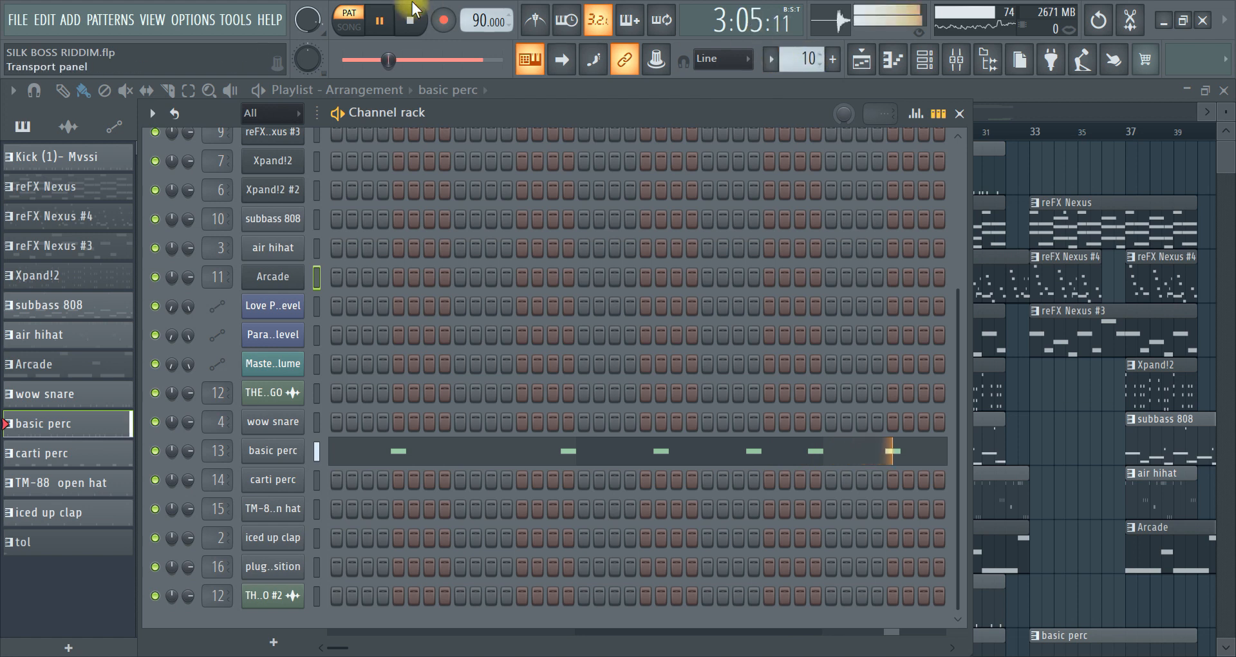
left_click(410, 20)
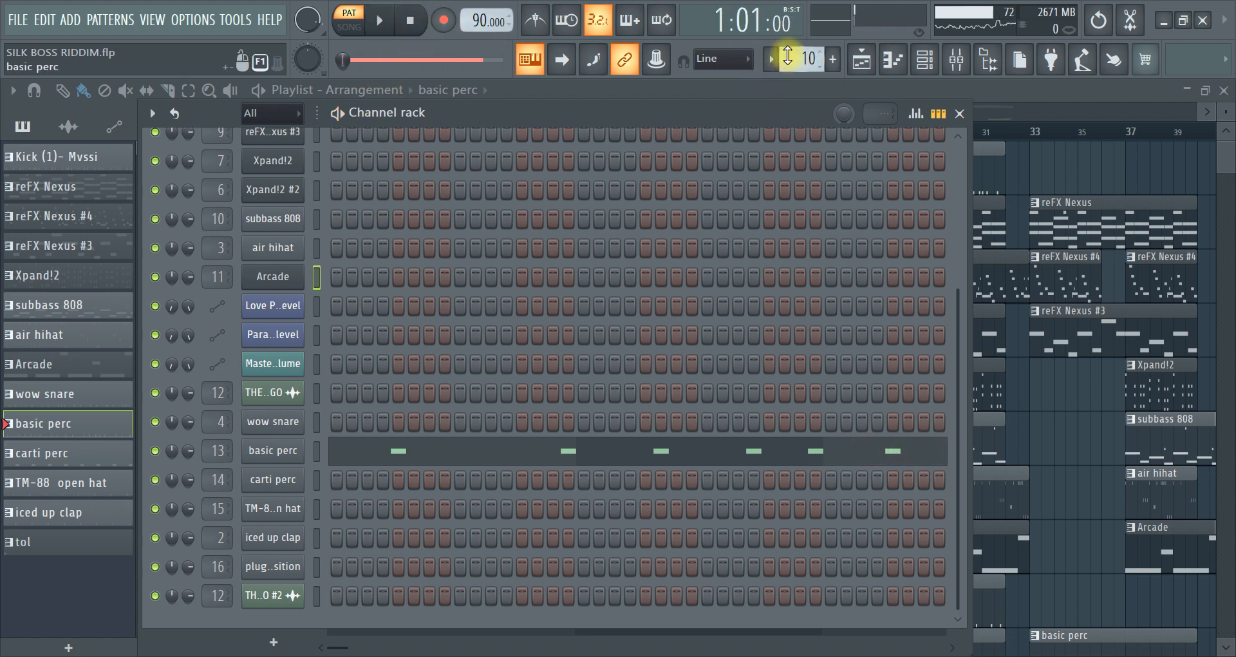
Audition patterns 11 to 13 in turn, covering the carti perc, TM-88 open hat and iced up clap, and stop playback.
scroll(810, 58, "down", 1)
key("space")
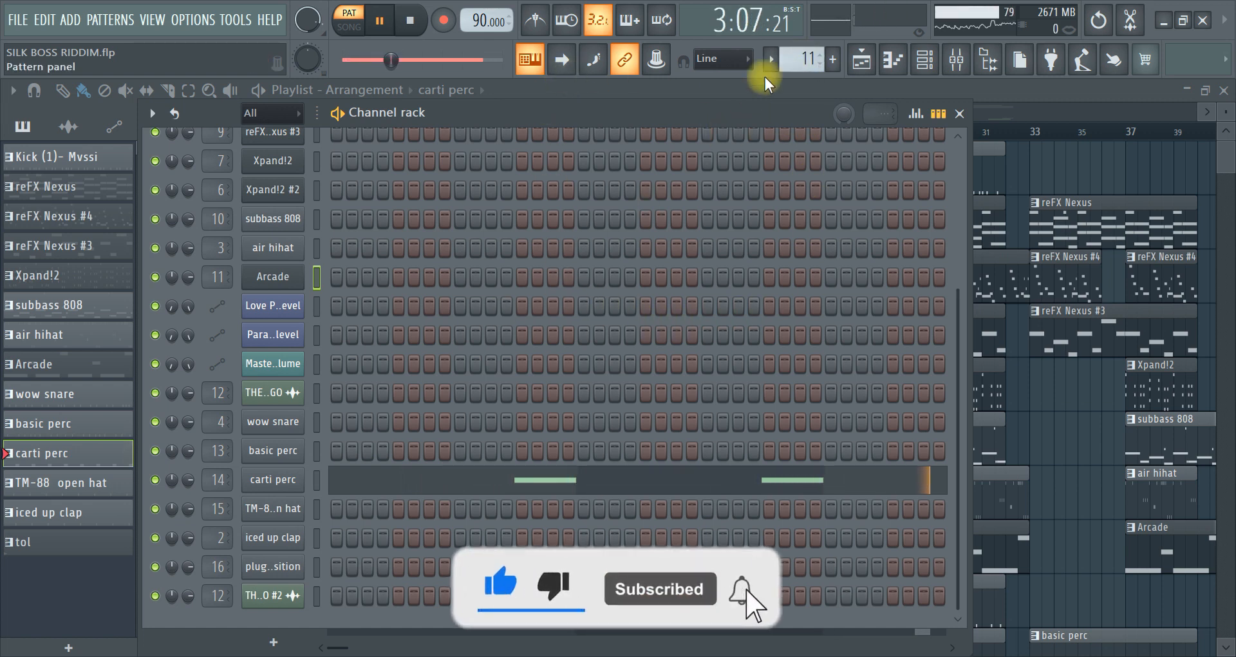
scroll(795, 63, "up", 1)
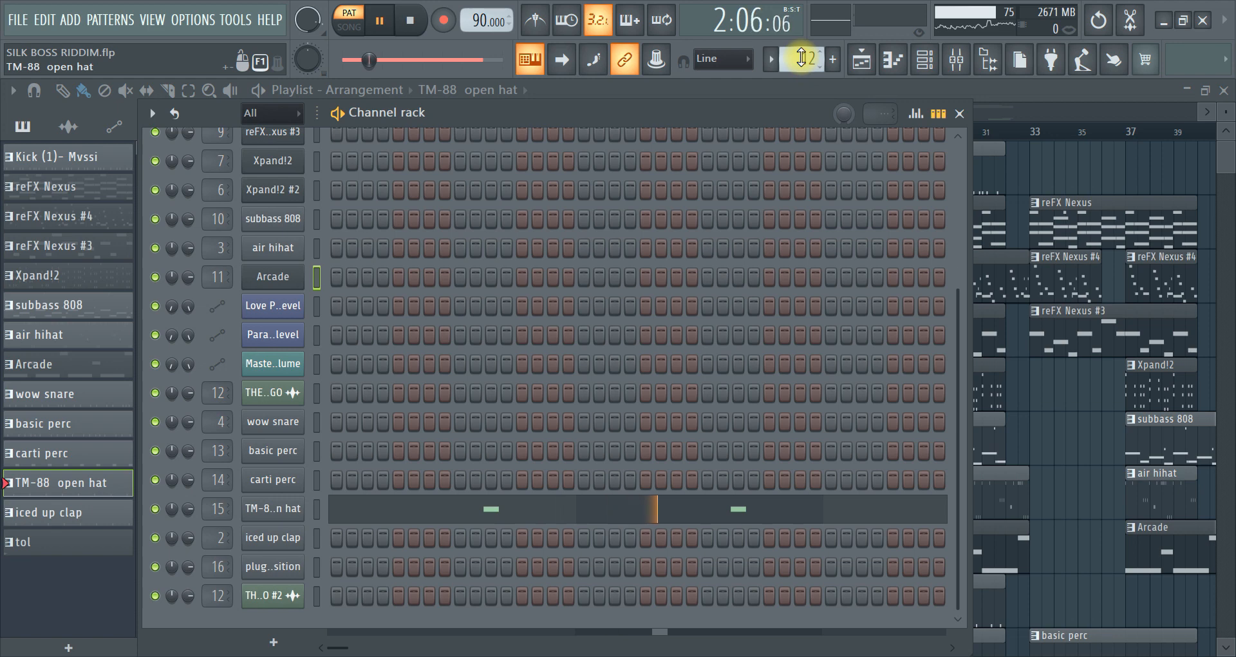
scroll(801, 57, "up", 1)
key("space")
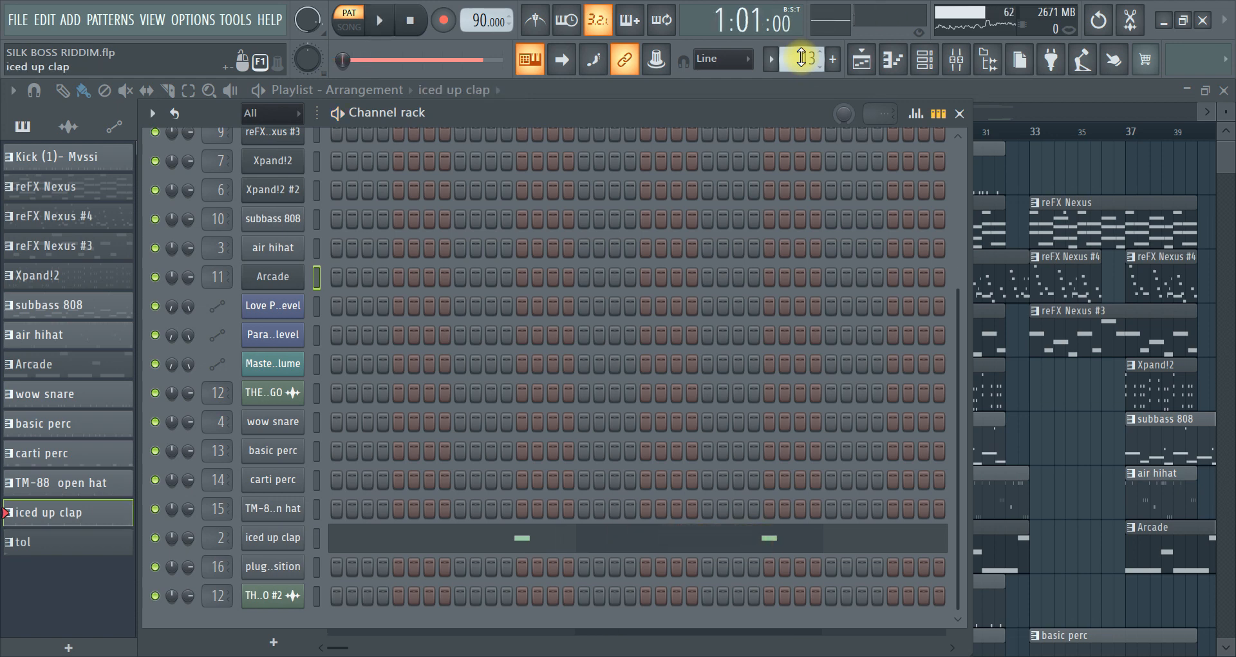
Select pattern 14, open the pluggz transition channel's sampler settings and close them again.
scroll(799, 58, "up", 1)
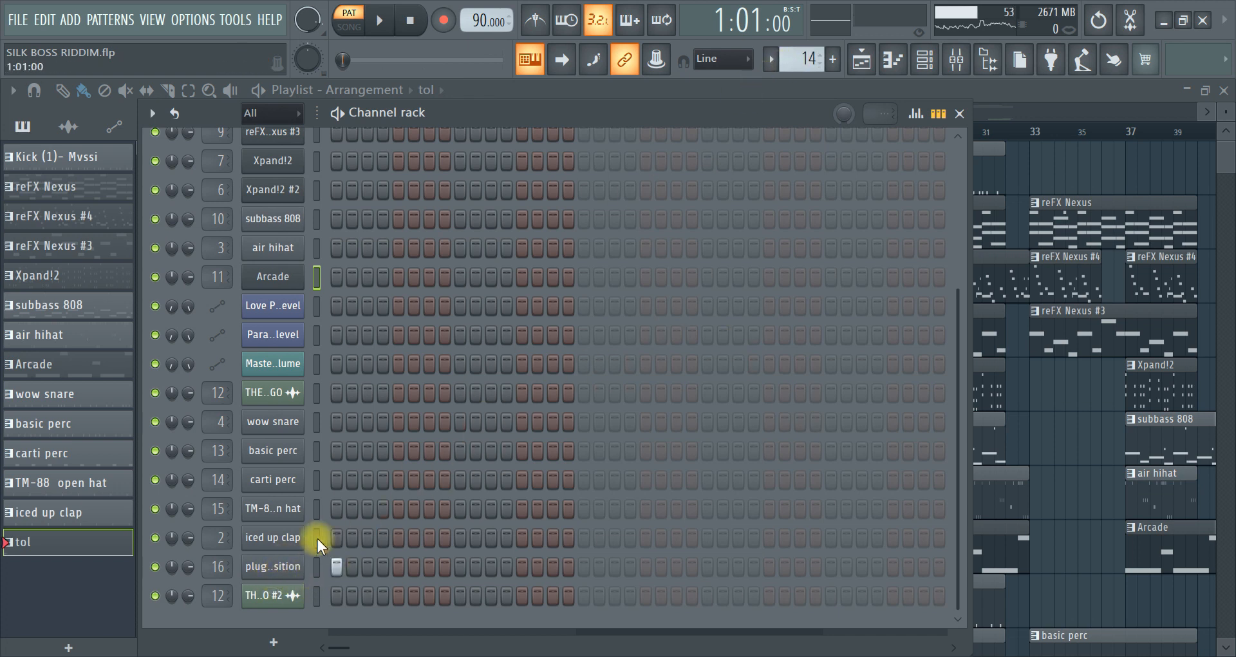
left_click(273, 565)
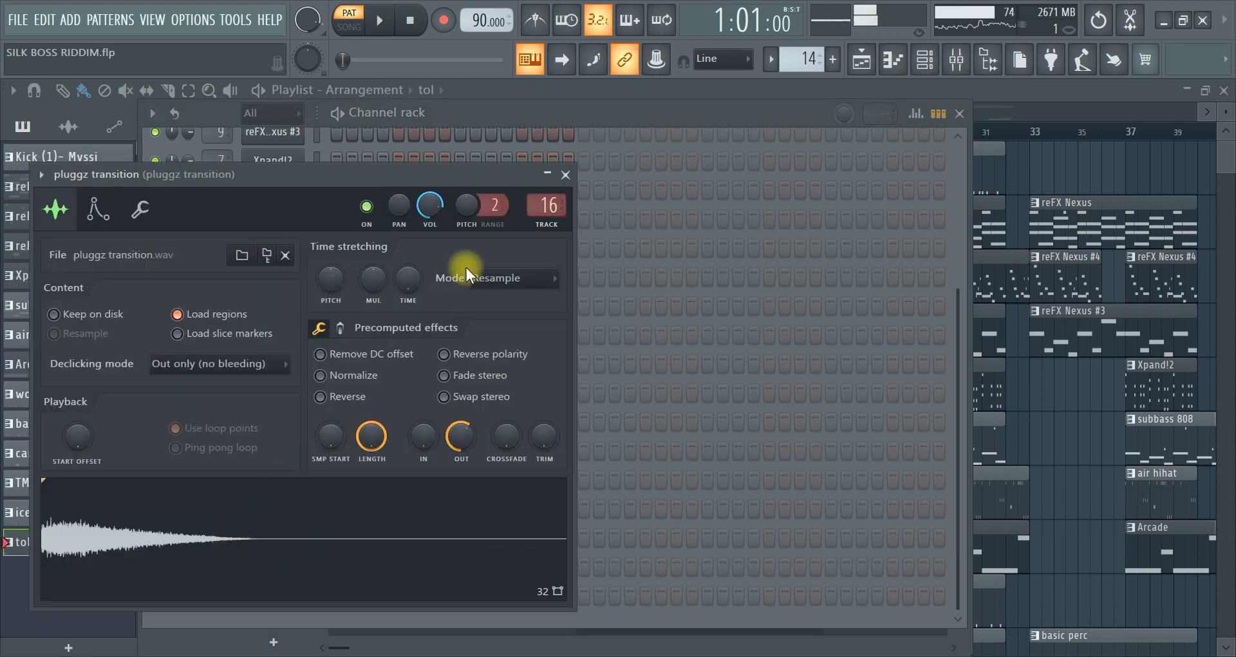
left_click(565, 175)
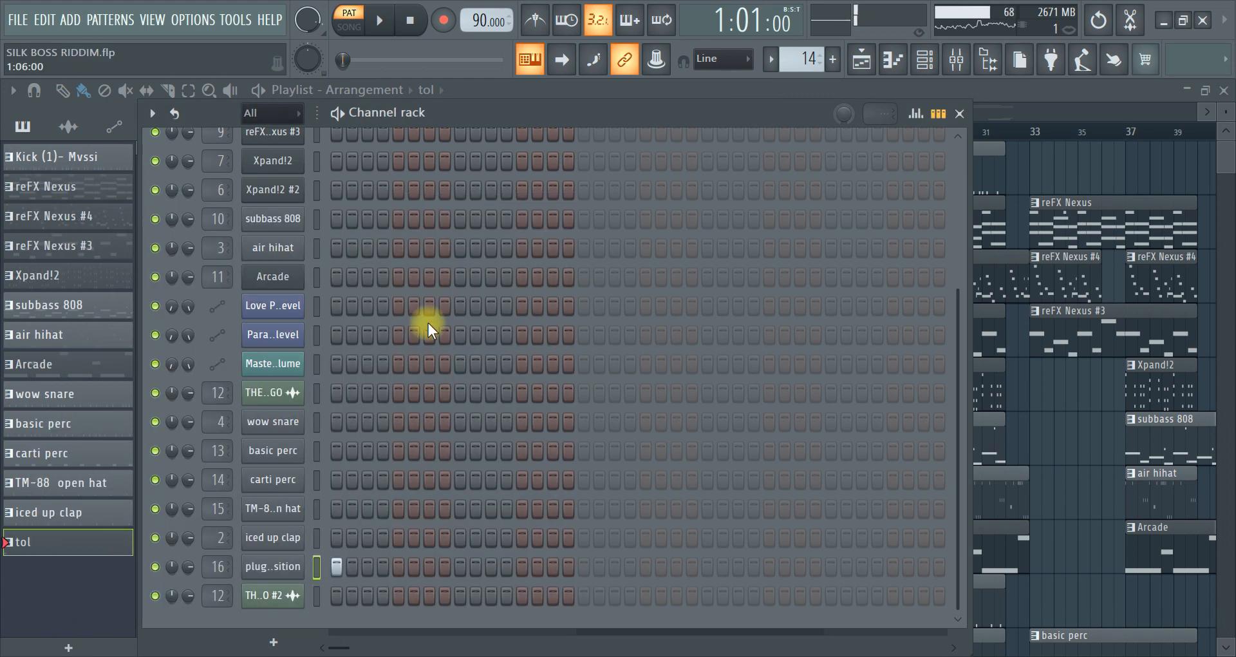
Go back to pattern 1 and play the Kick (1)- Mvssi part.
scroll(471, 276, "up", 5)
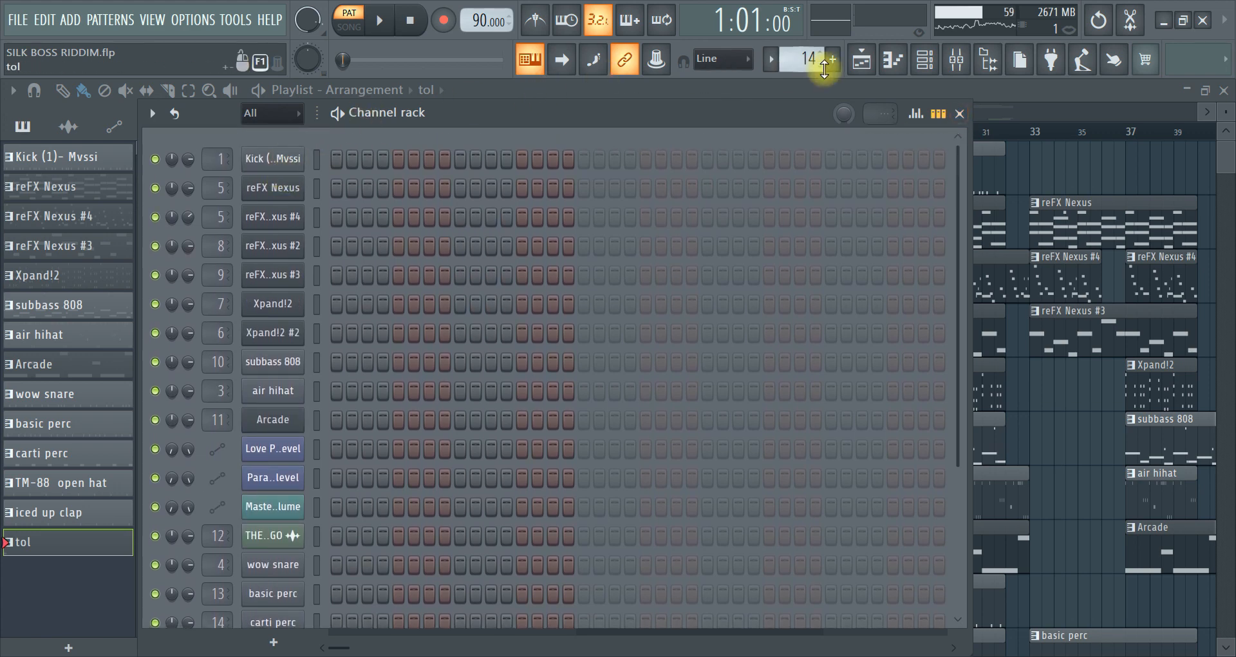
scroll(807, 63, "down", 4)
scroll(807, 63, "down", 9)
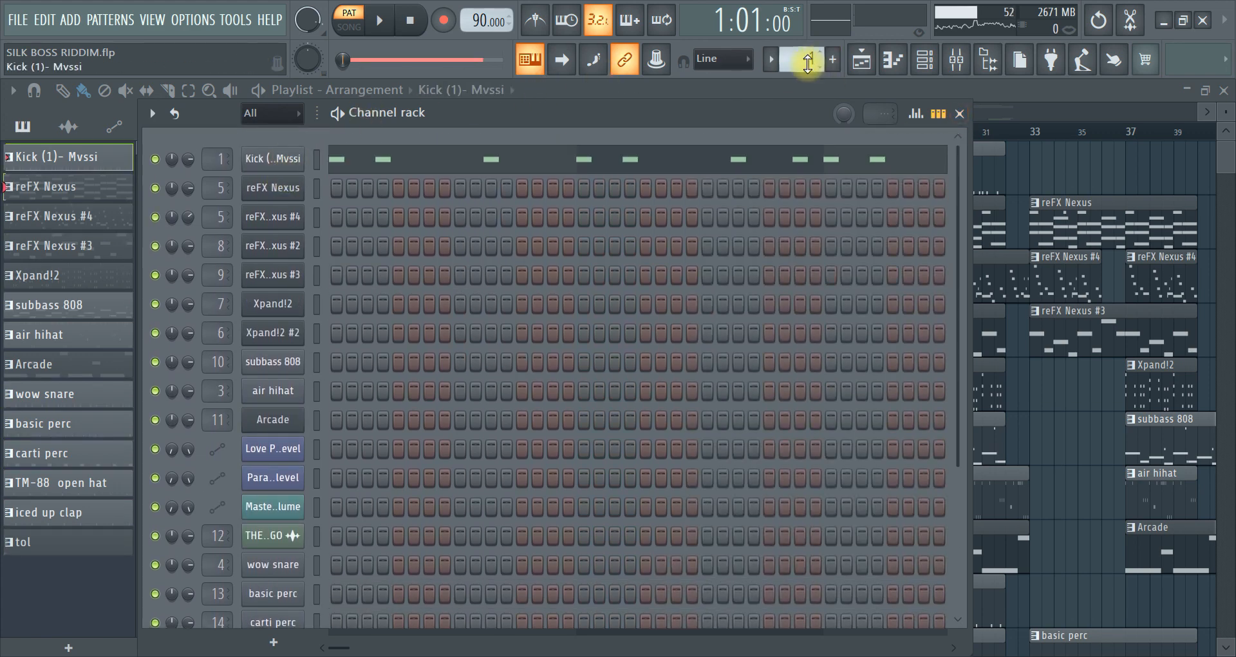
left_click(379, 20)
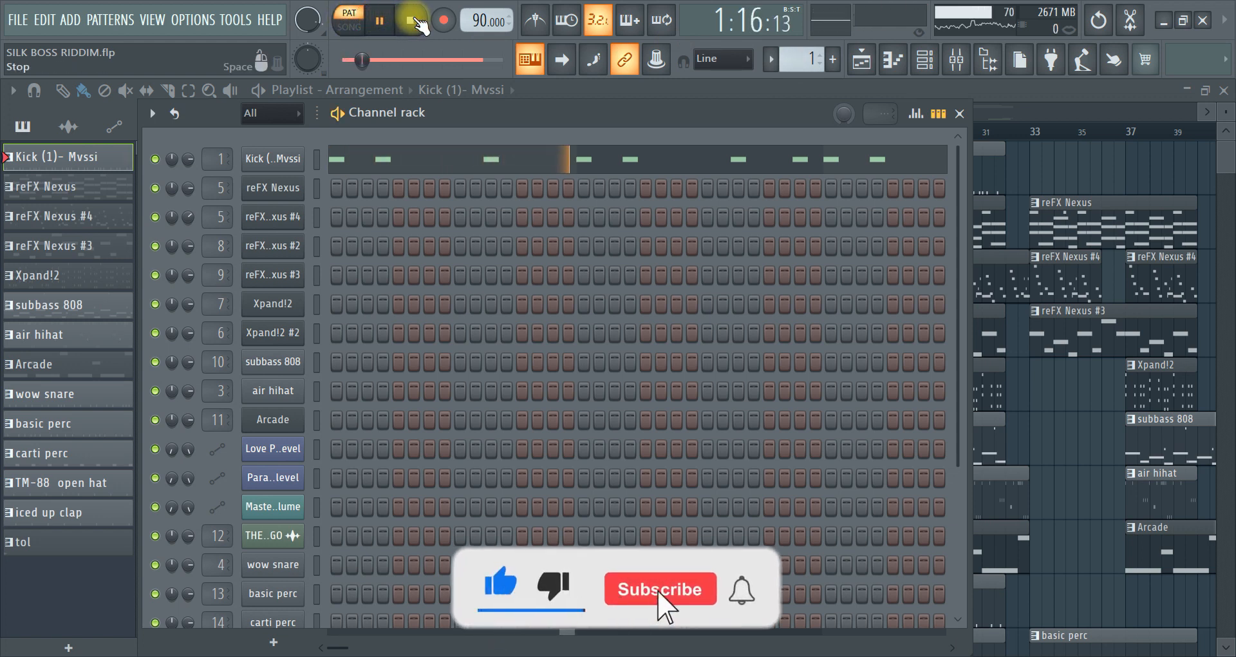
Stop the kick playback, close the channel rack and look over the whole playlist arrangement across all its tracks.
left_click(412, 20)
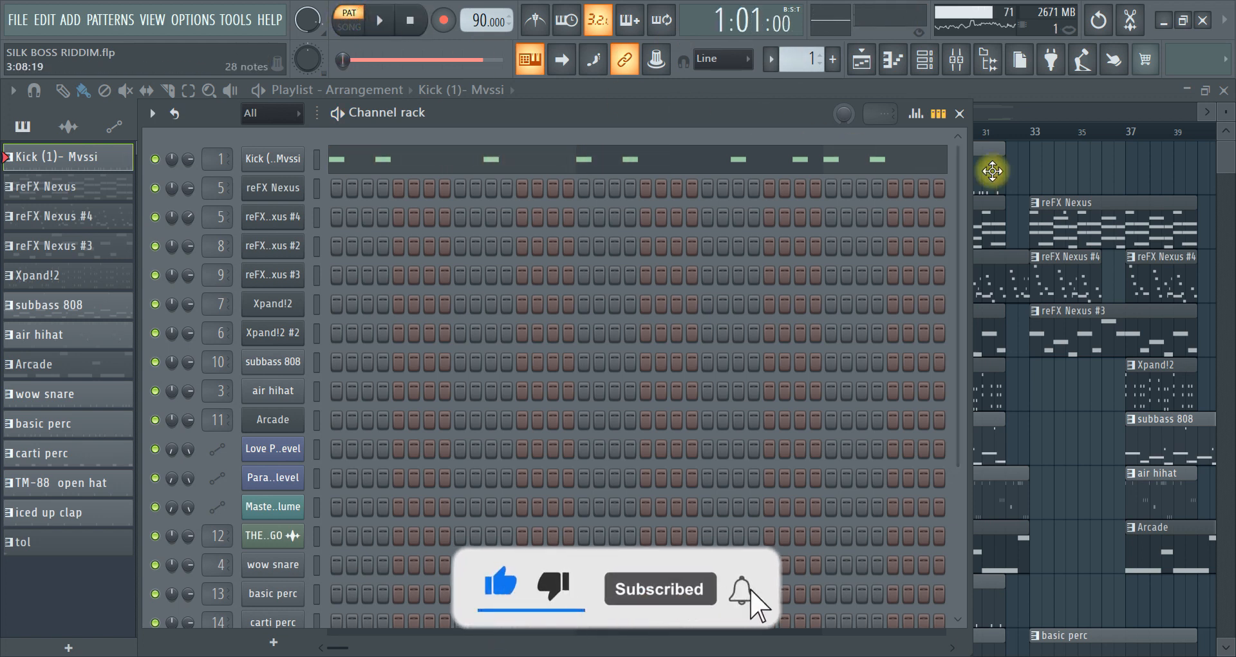
left_click(959, 113)
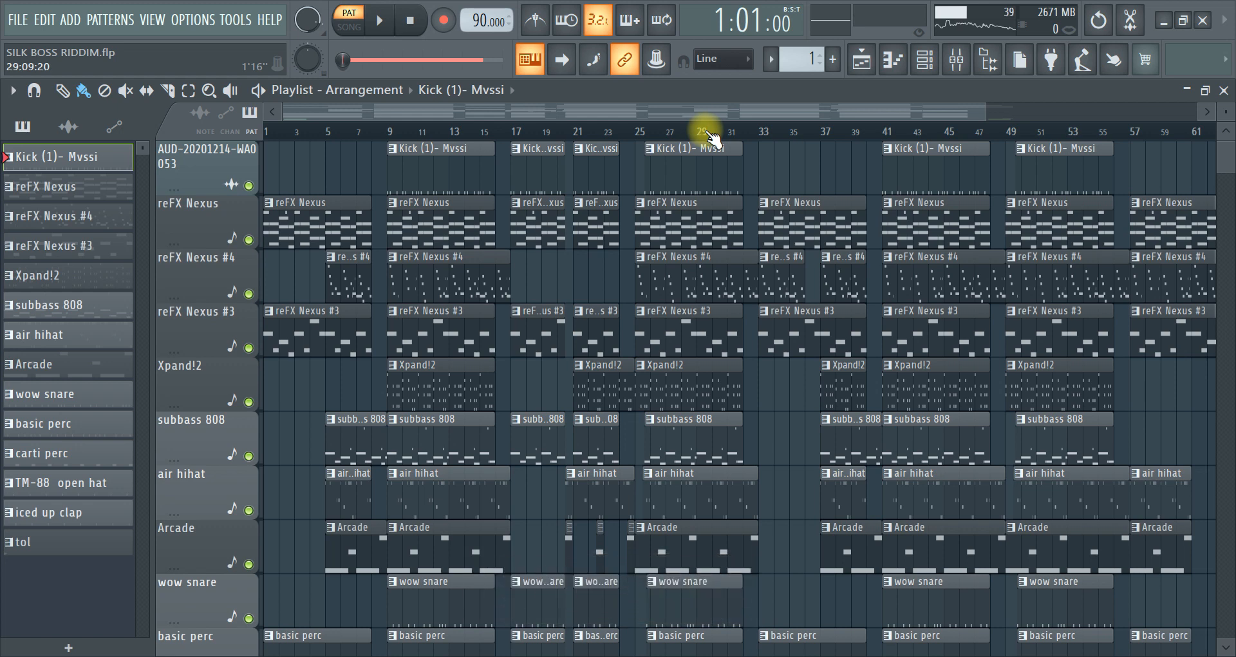
scroll(714, 136, "down", 2)
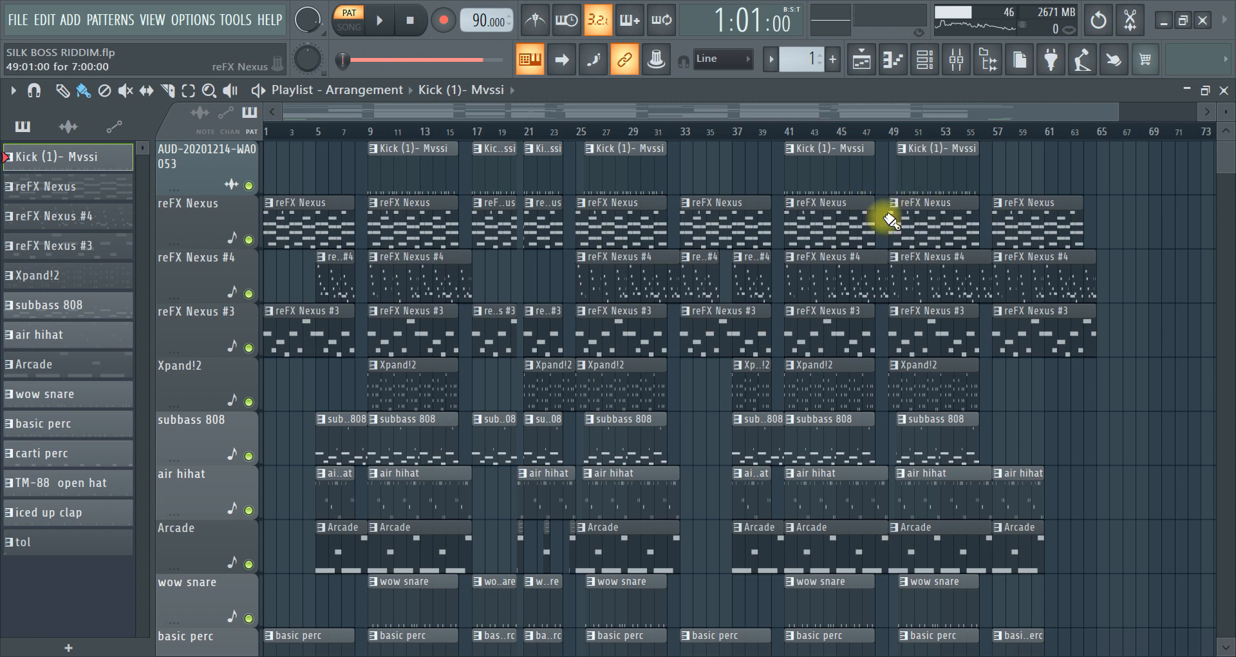
scroll(904, 253, "down", 1)
scroll(904, 253, "down", 5)
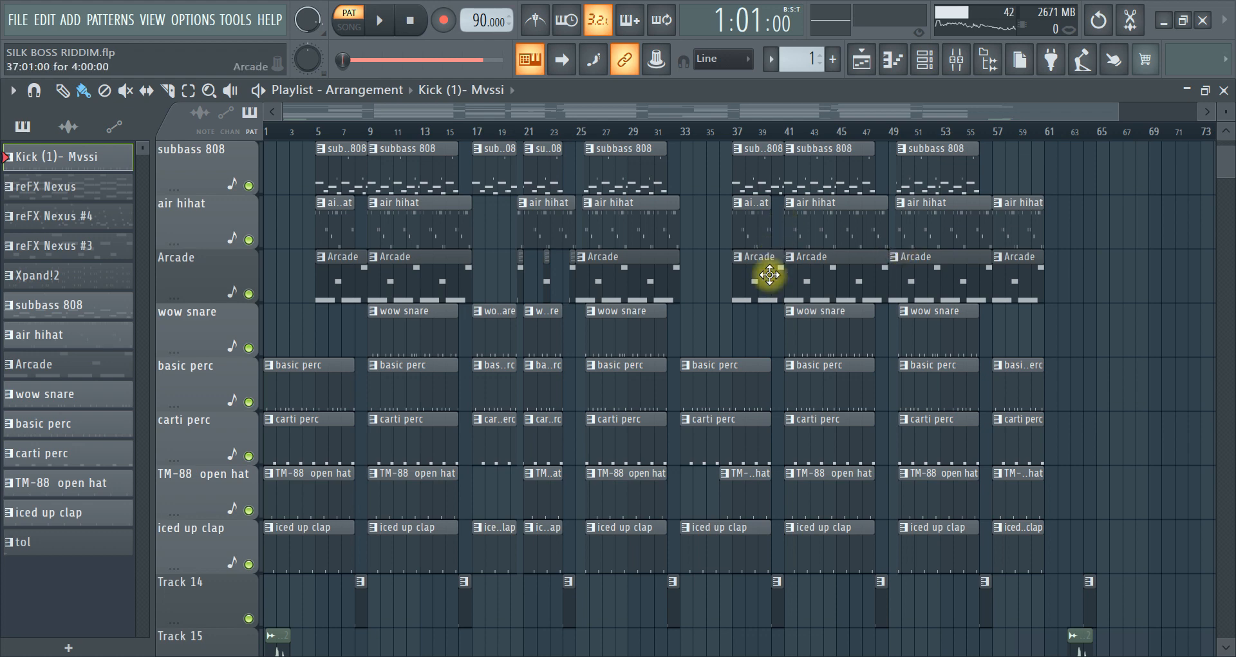
scroll(788, 251, "up", 5)
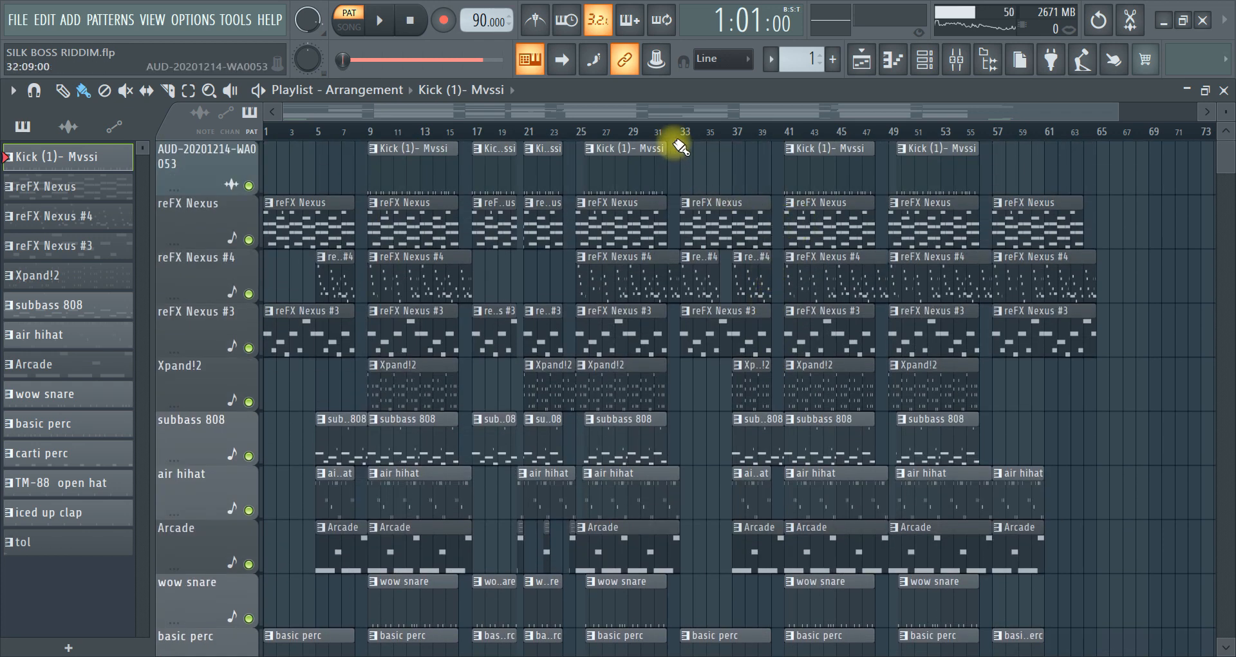
scroll(685, 136, "up", 1)
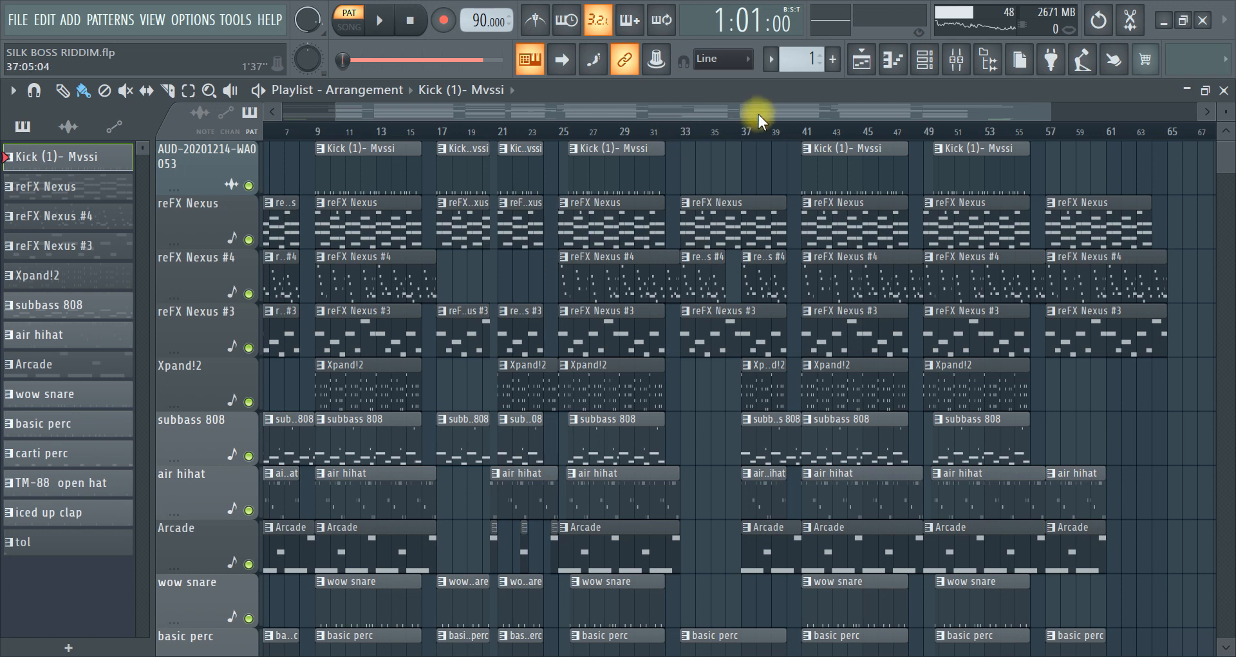
left_click_drag(758, 114, 523, 114)
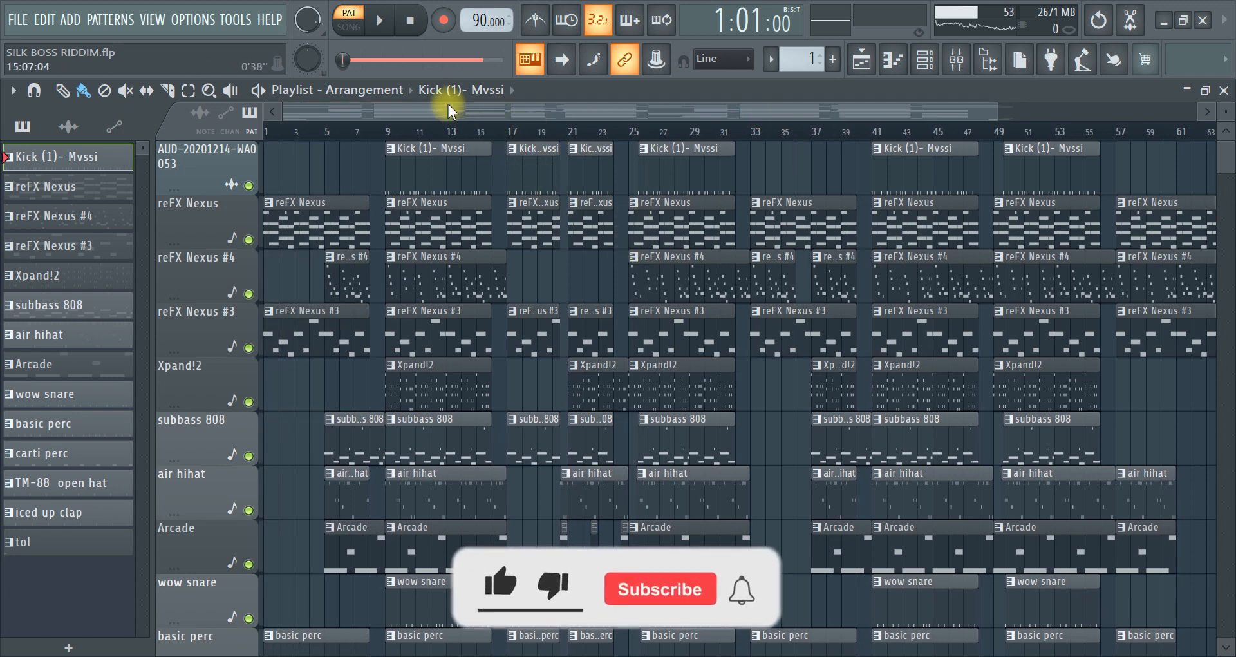
Switch playback to song mode and play the full arrangement from bar 1.
left_click(384, 29)
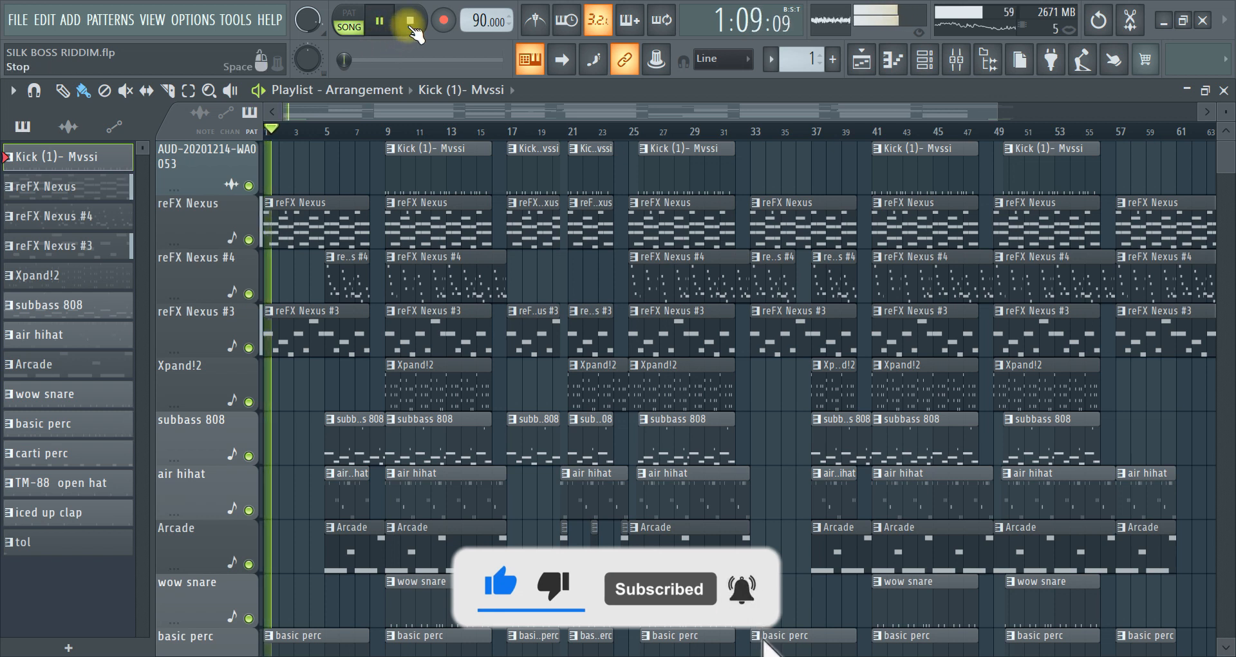
left_click(412, 27)
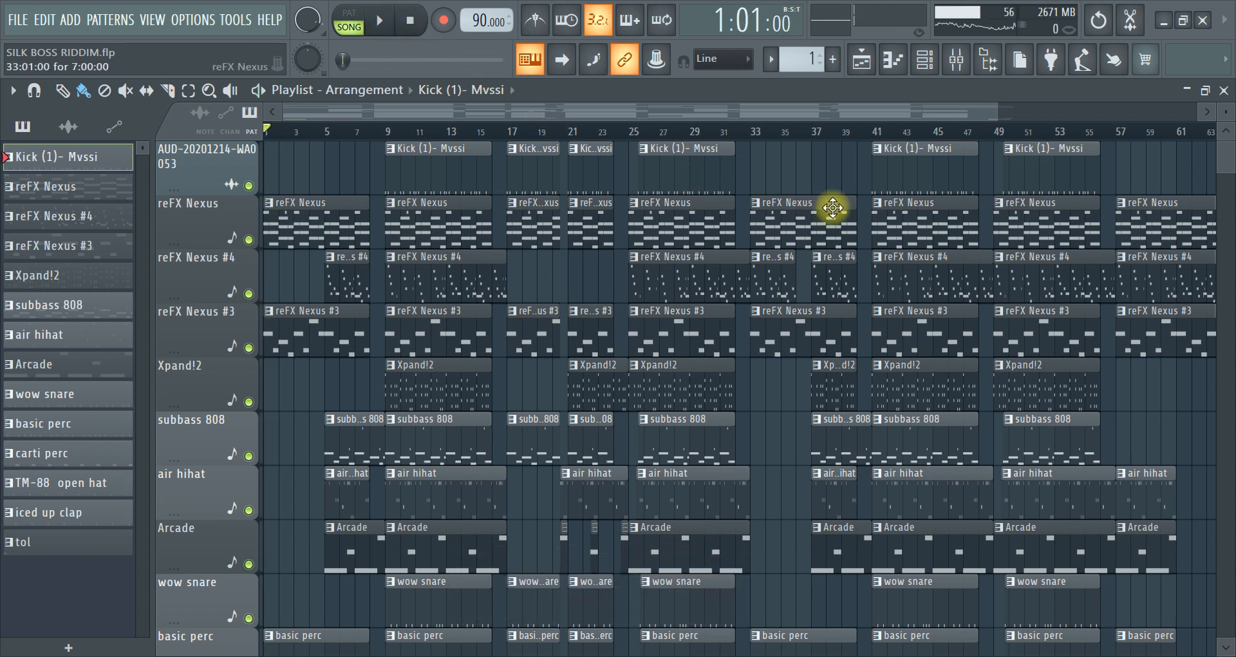
left_click(379, 20)
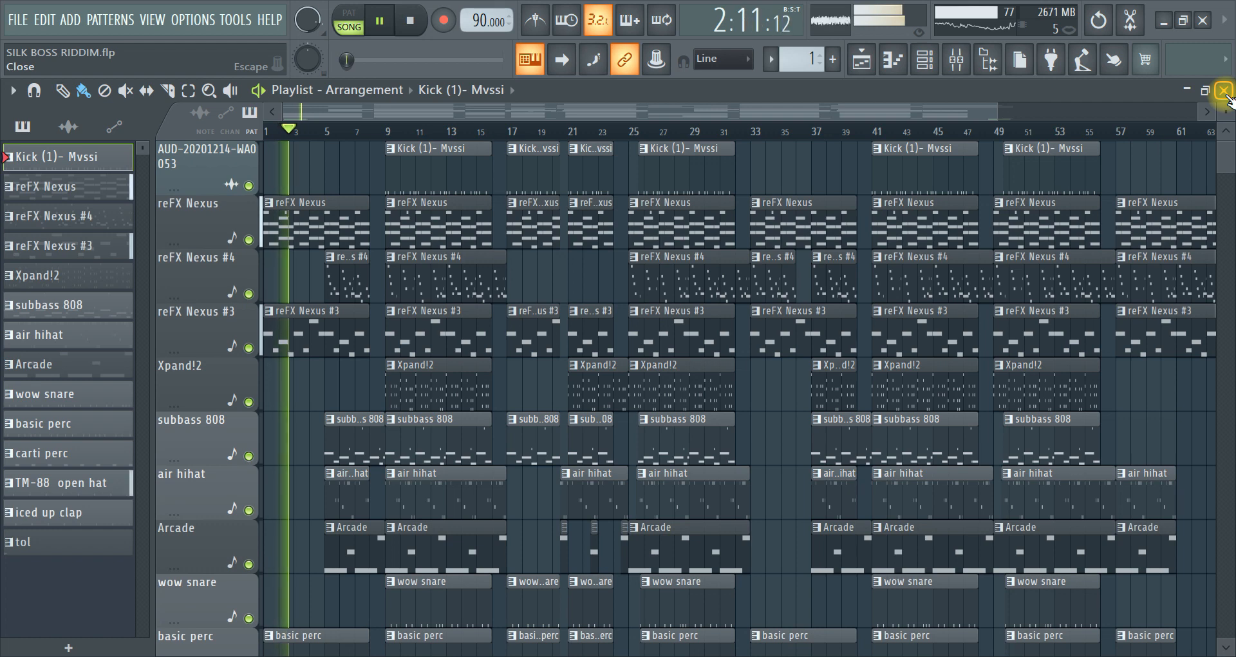
View the remaining playlist tracks while the song plays, then close the playlist and the reFX Nexus piano roll.
scroll(918, 341, "down", 3)
scroll(918, 342, "down", 5)
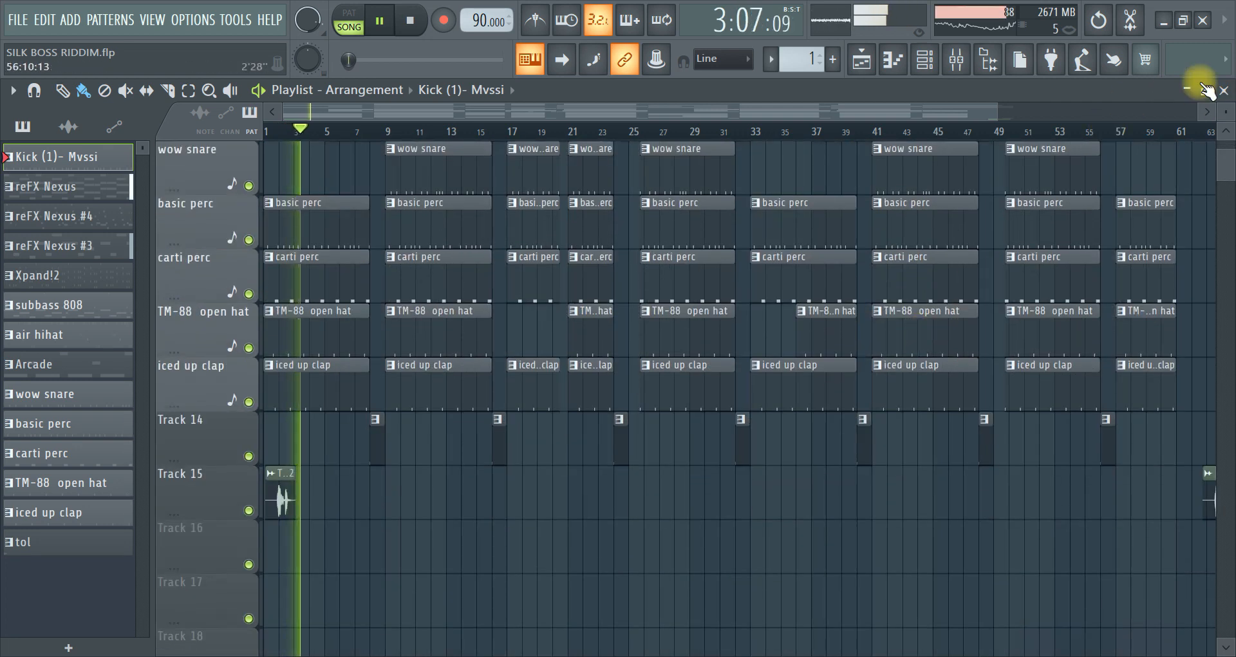
left_click(1223, 90)
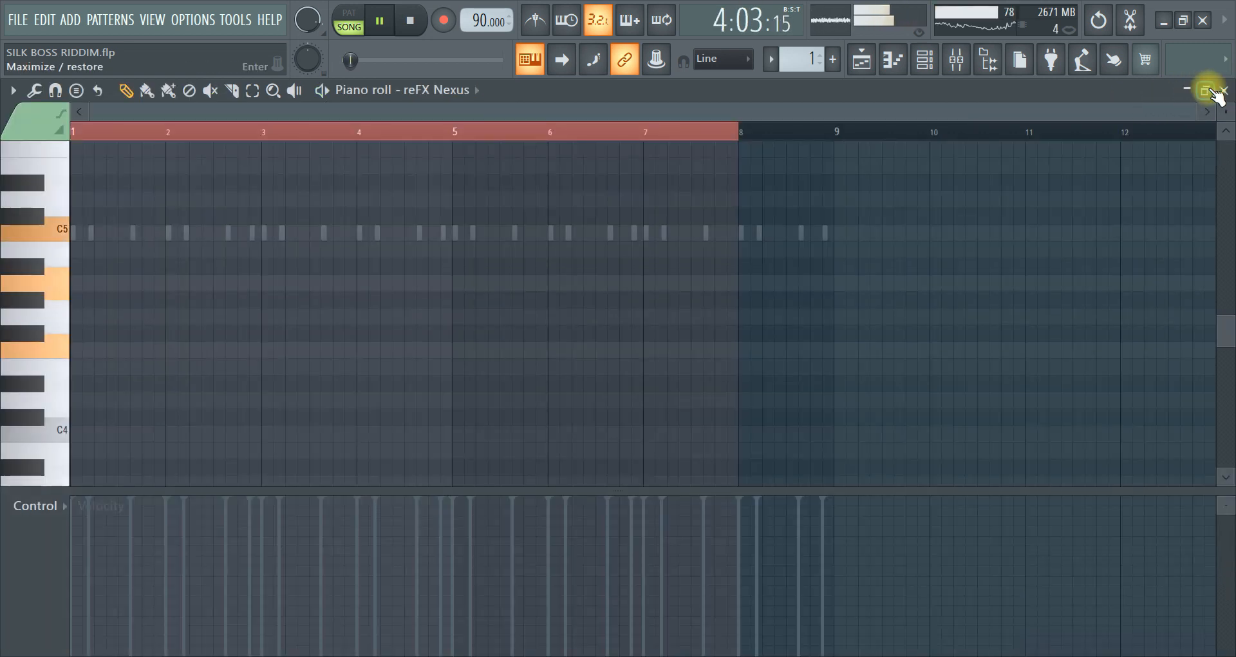
left_click(1221, 88)
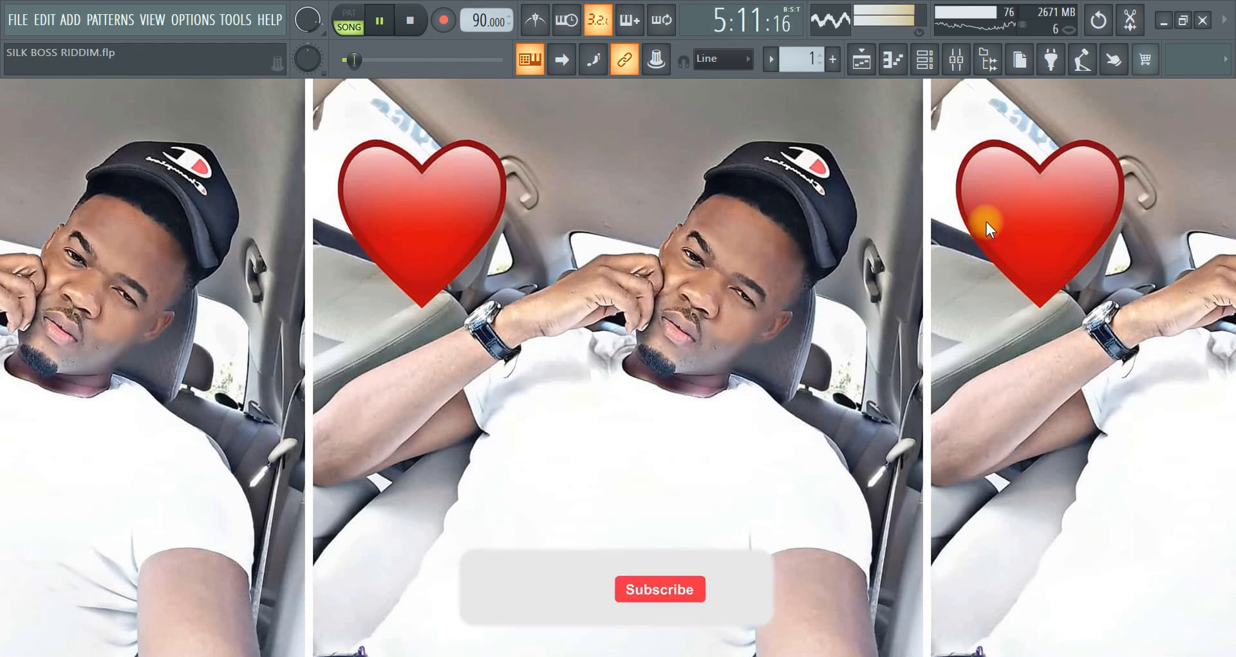
Stop the song playback and open the mixer to view the insert tracks starting at Kick.
left_click(956, 60)
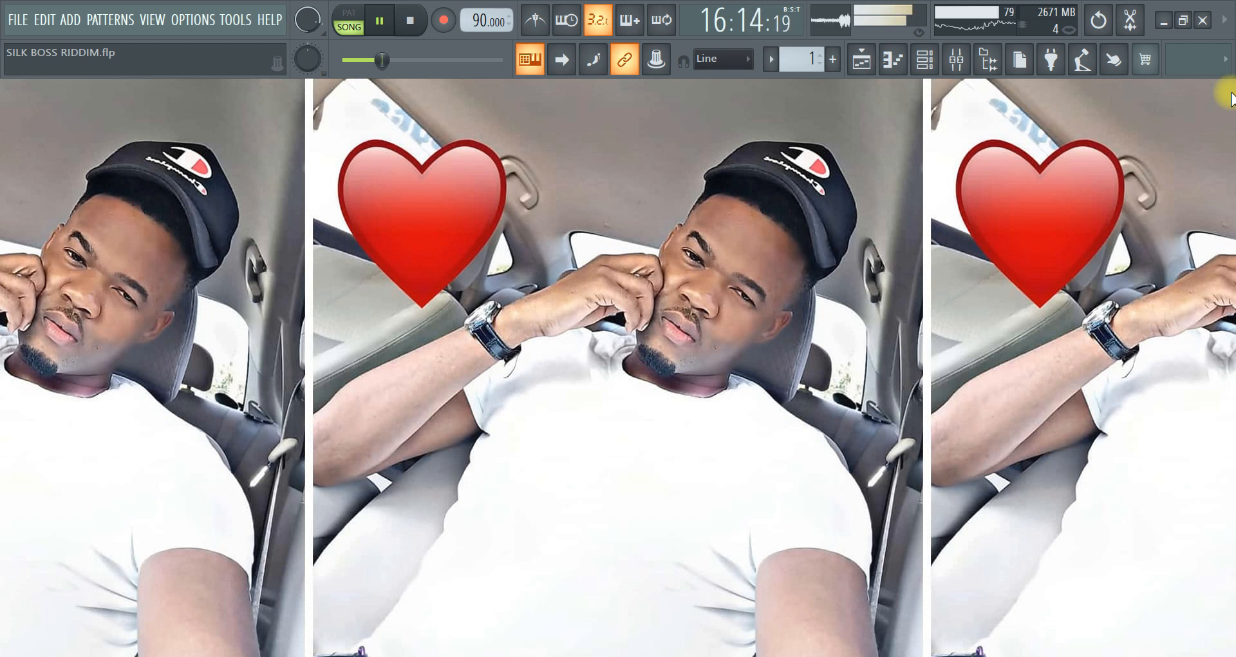
key("space")
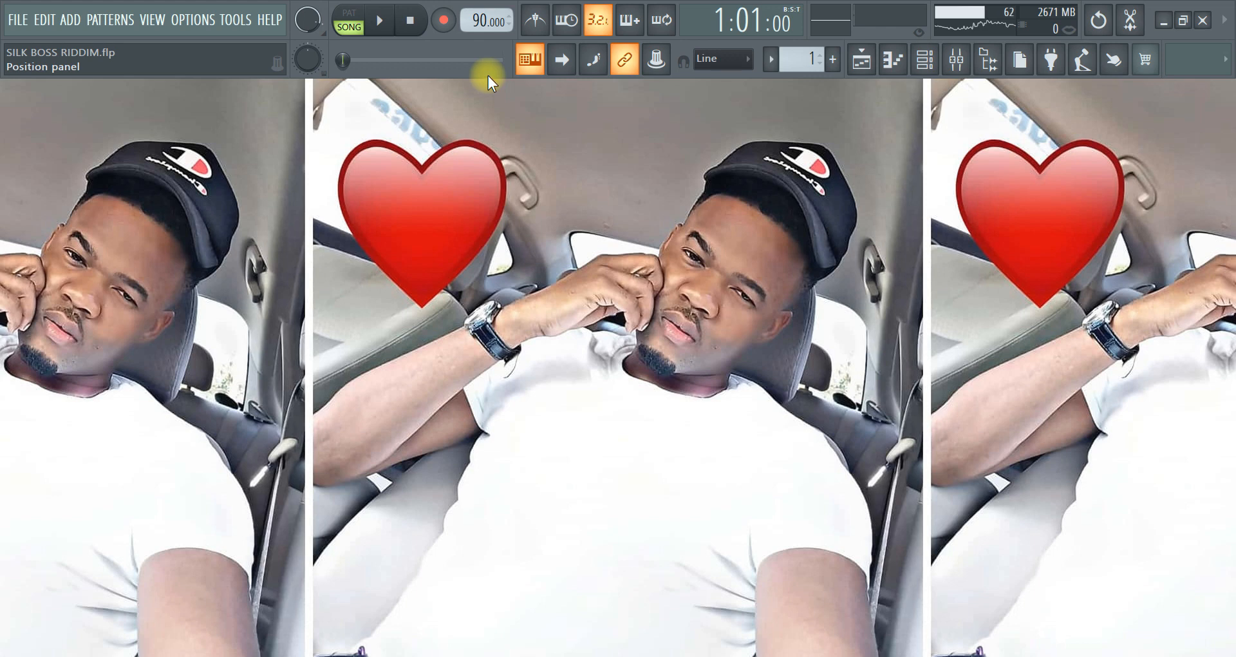
left_click(955, 62)
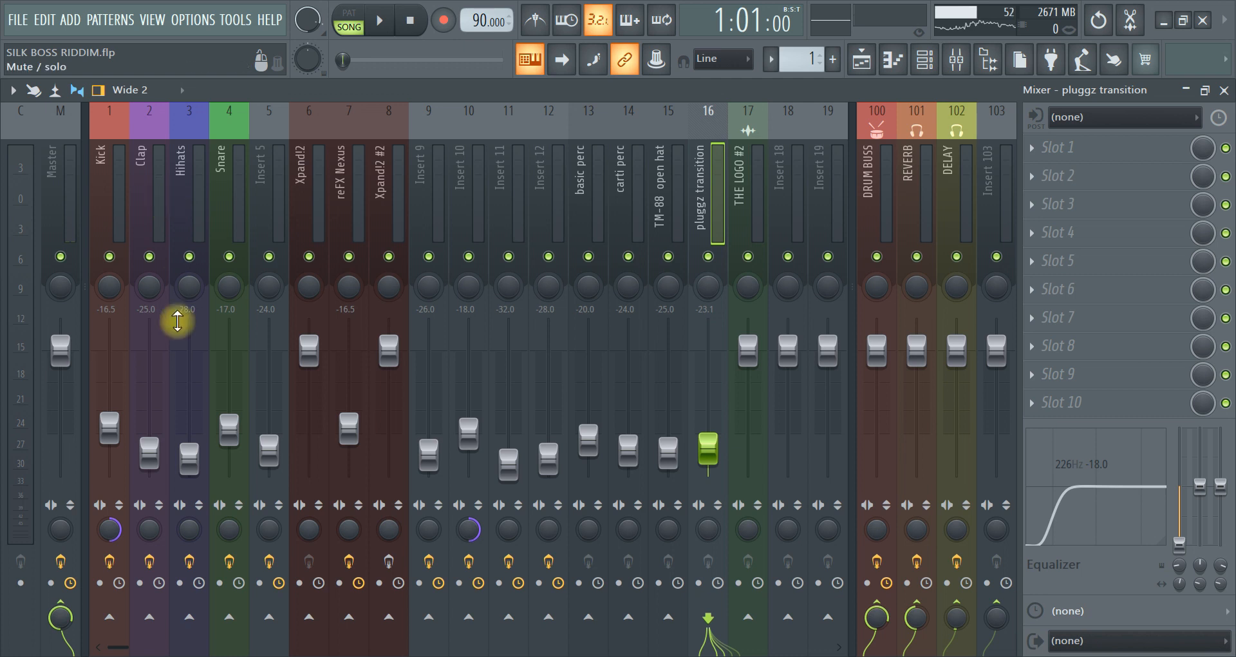
left_click_drag(119, 647, 110, 629)
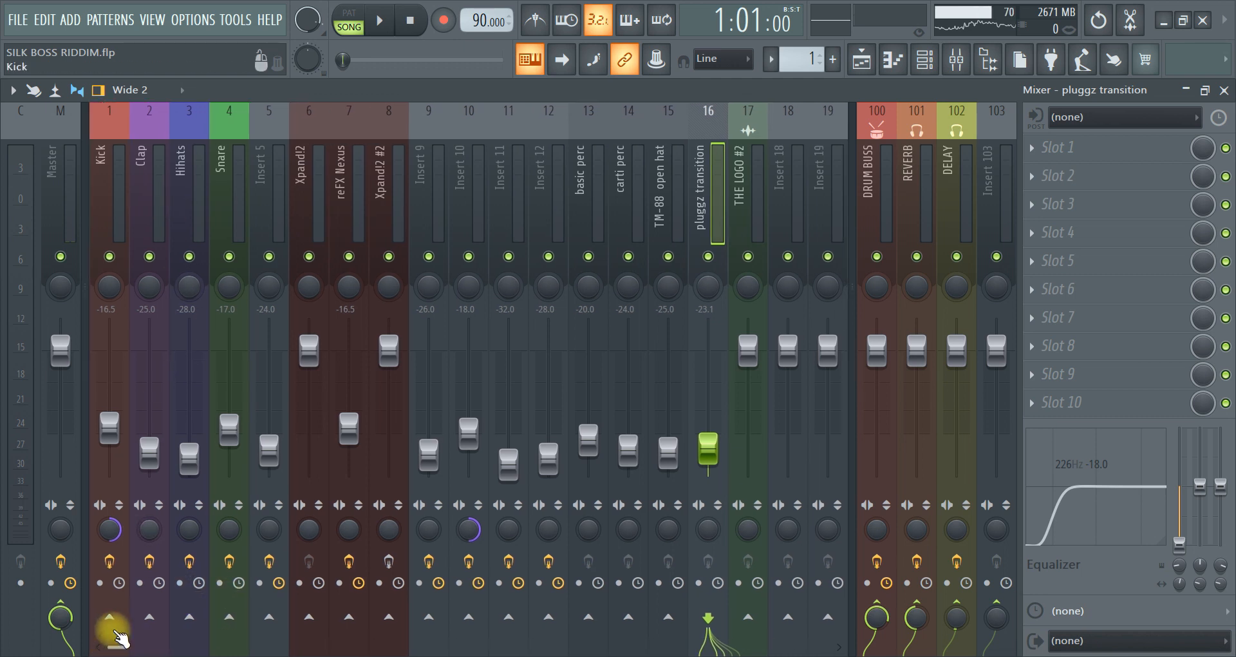